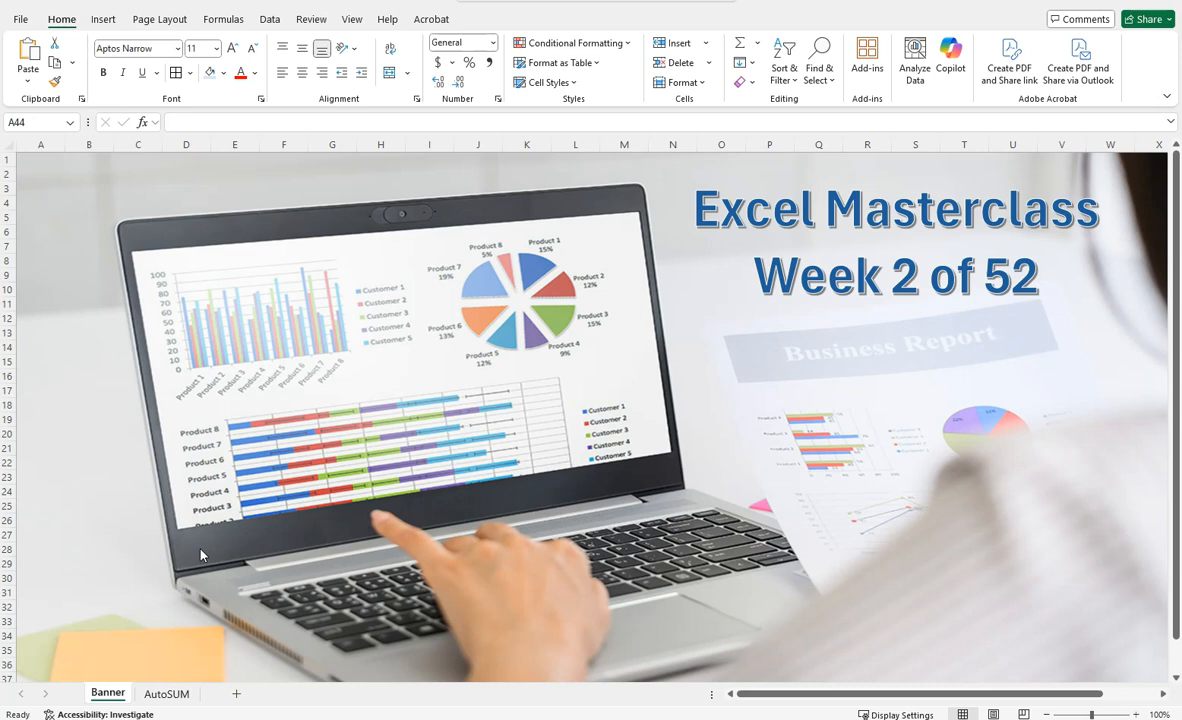
Open the AutoSUM worksheet and highlight January's sales figures in C4:C19
left_click(167, 694)
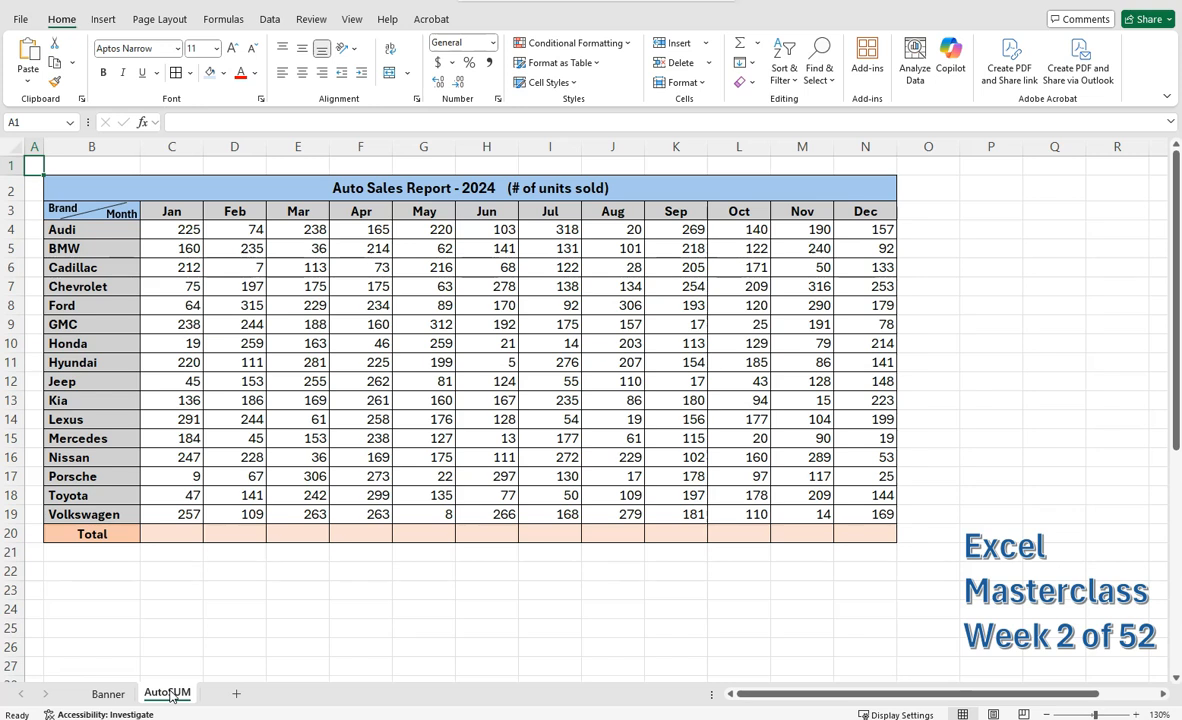
left_click(157, 696)
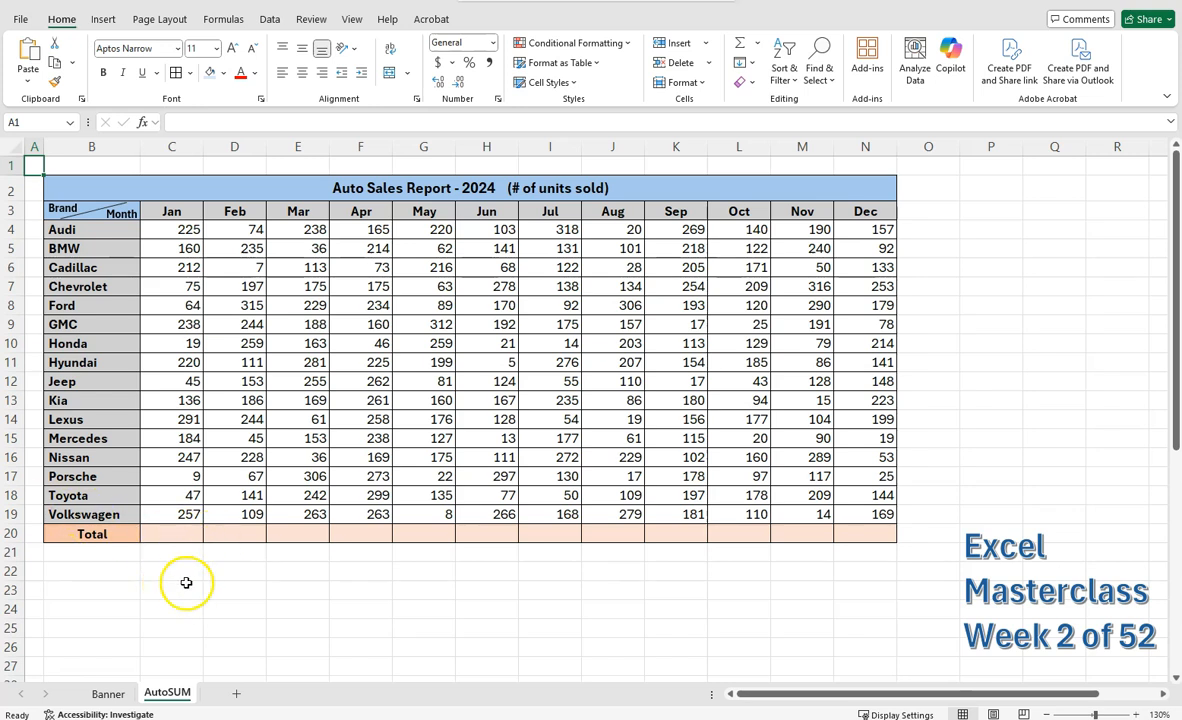
left_click_drag(171, 229, 175, 511)
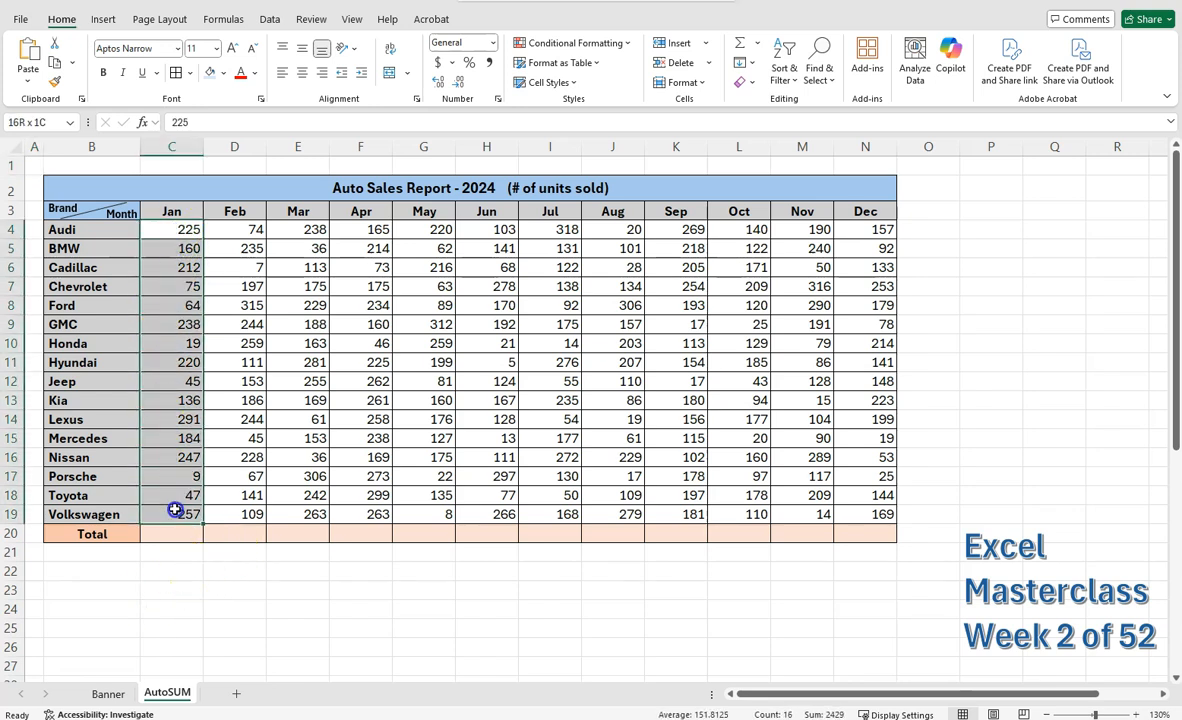
left_click(166, 213)
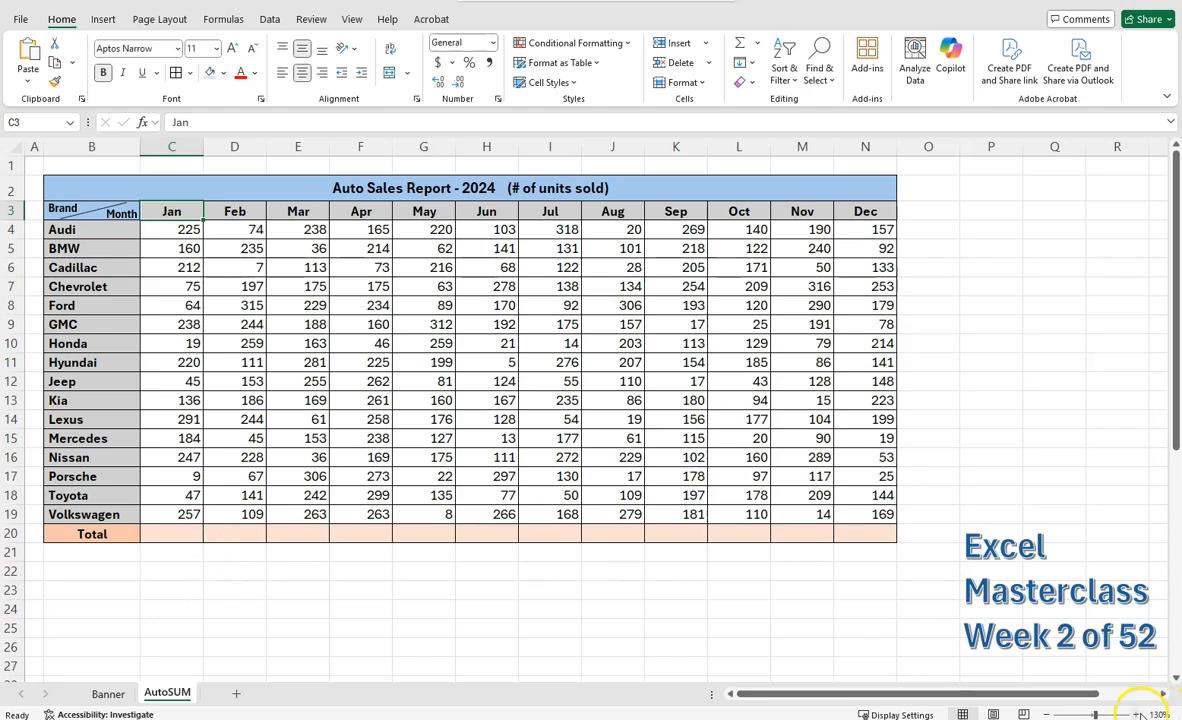
left_click(36, 165)
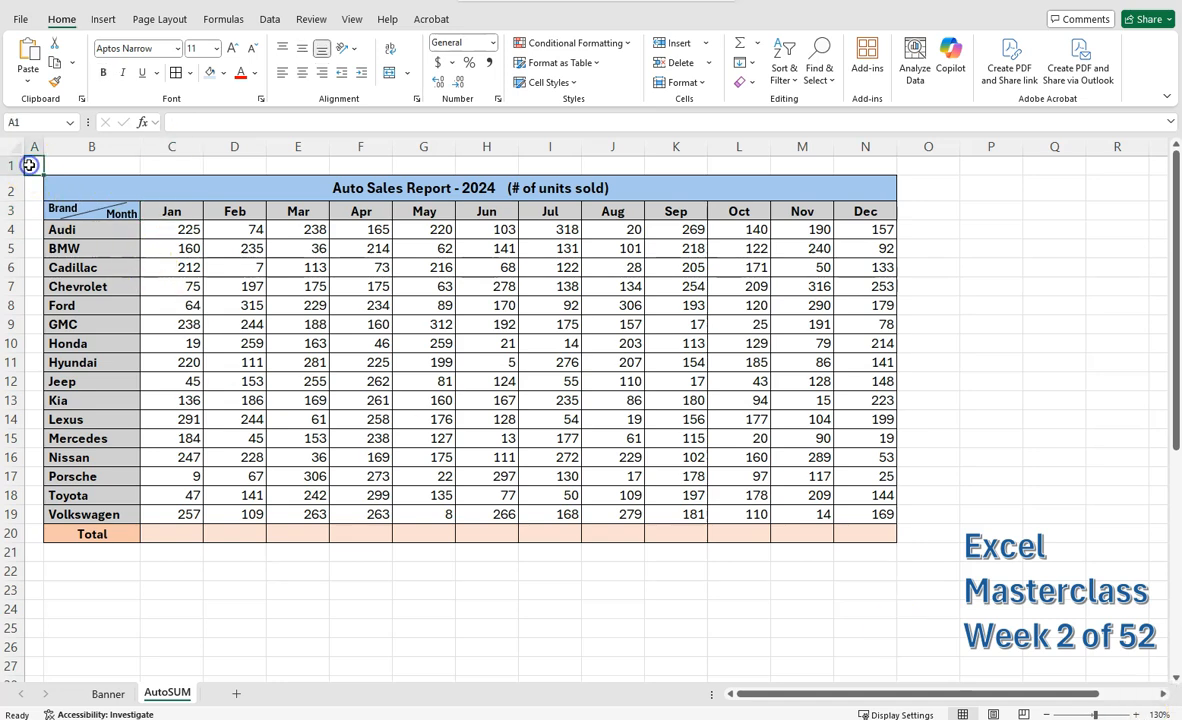
Select the January sales values from Audi through Volkswagen to review what the total must cover
left_click(1135, 714)
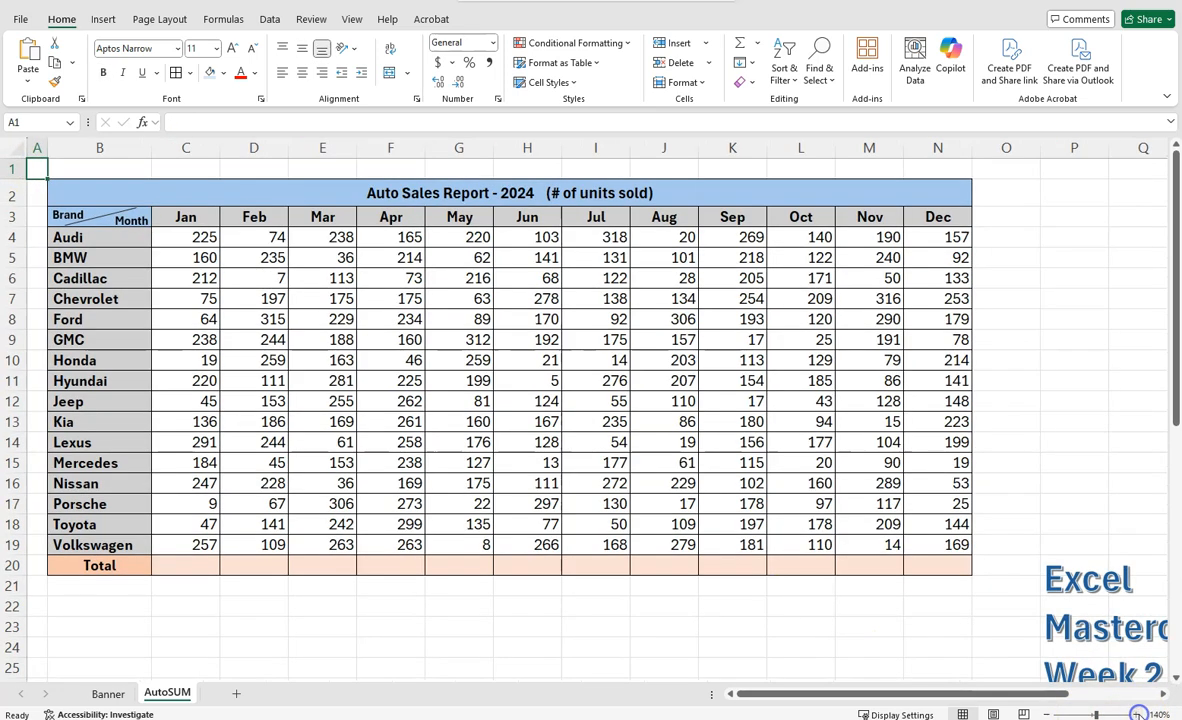
left_click(1135, 714)
left_click(1135, 714)
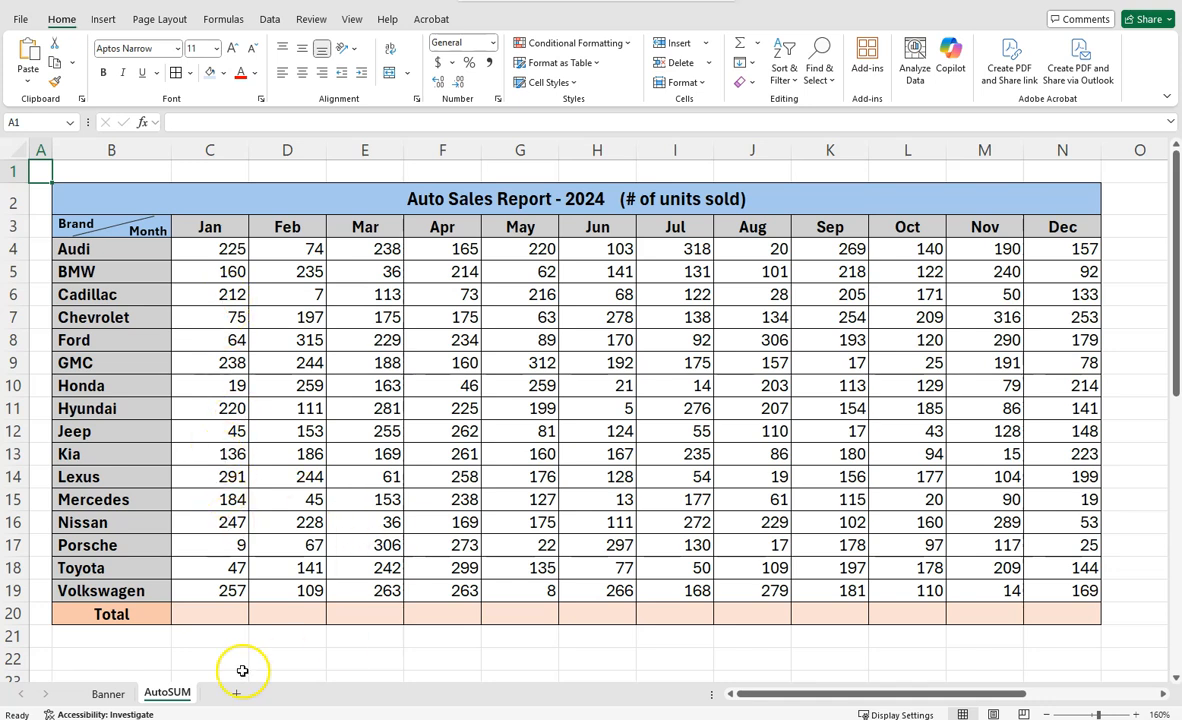
left_click(209, 617)
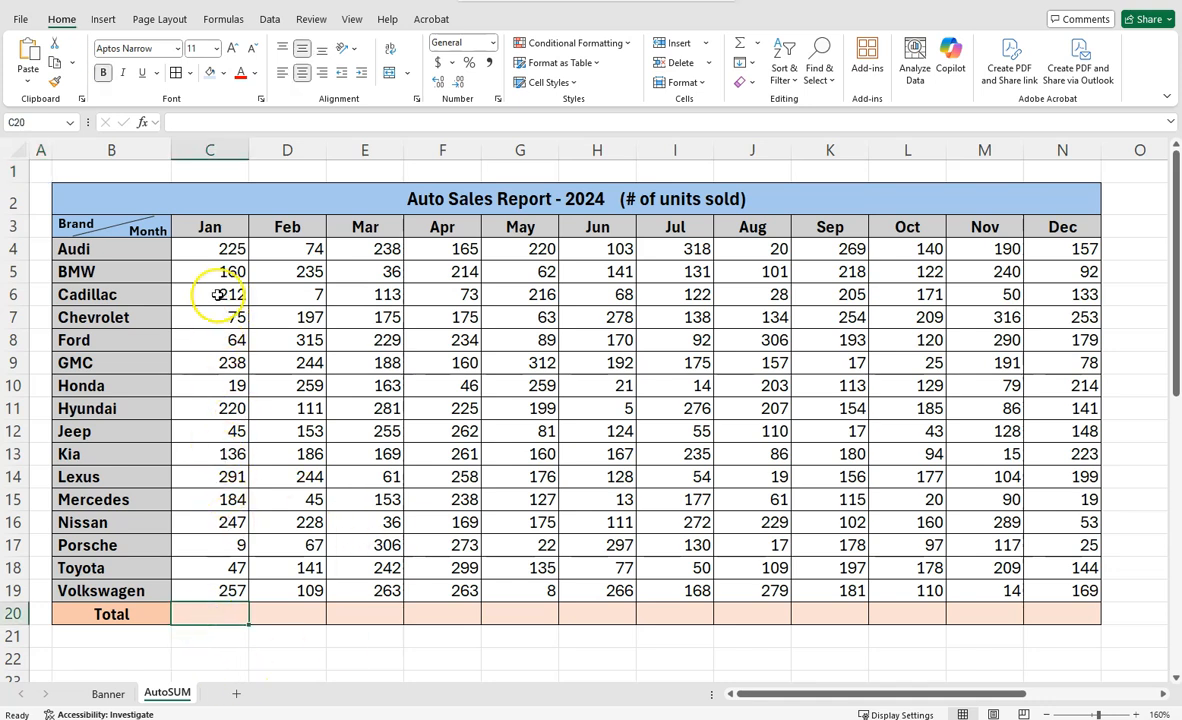
left_click(209, 251)
left_click_drag(209, 251, 206, 596)
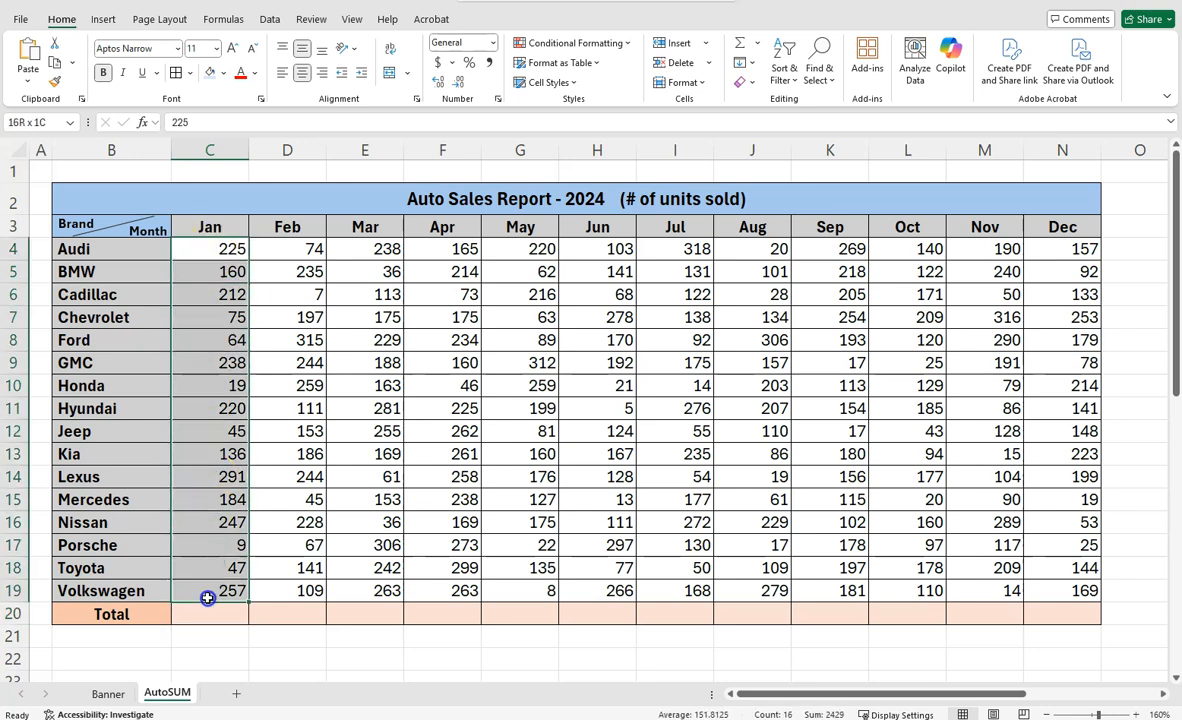
Enter the addition formula =C4+C5+C6+C7 in the January total cell C20
left_click(202, 616)
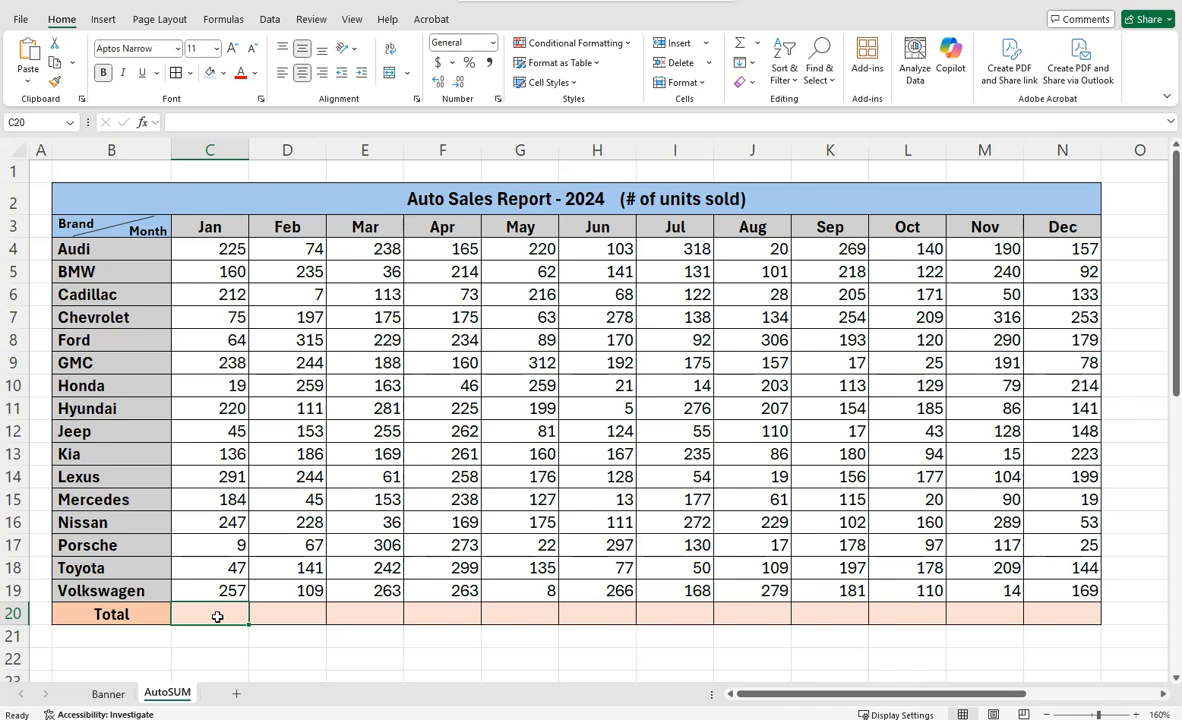
type("=")
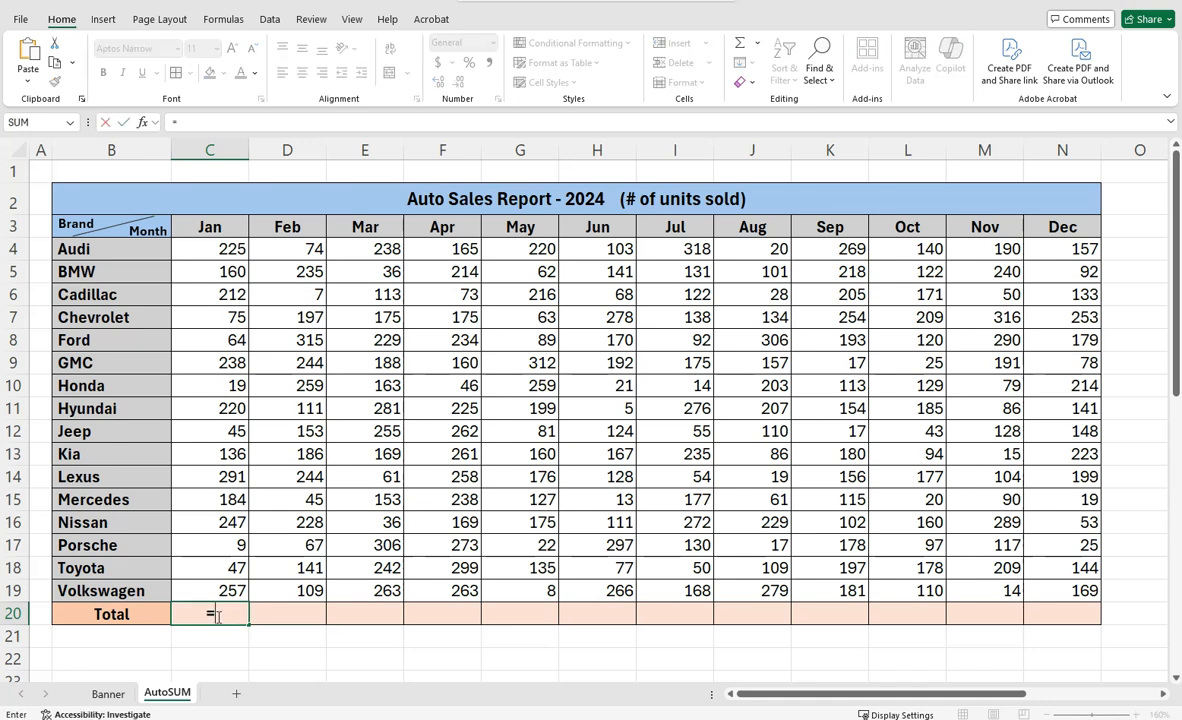
left_click(211, 250)
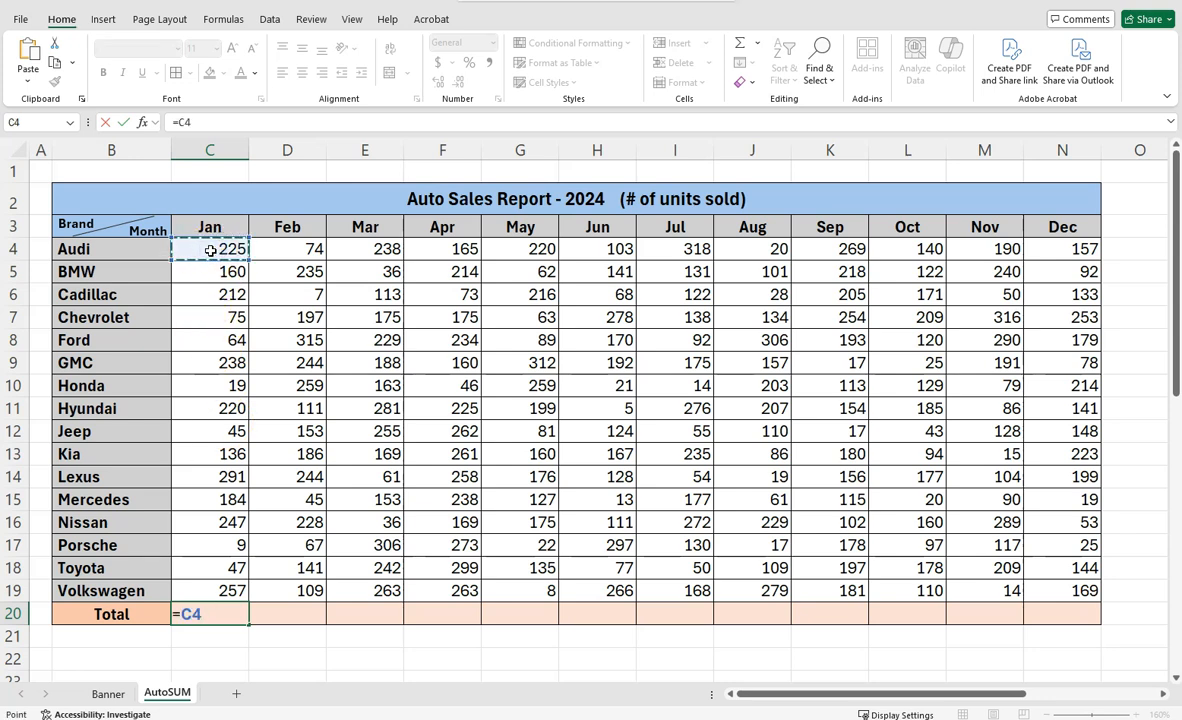
type("+")
left_click(209, 270)
type("+")
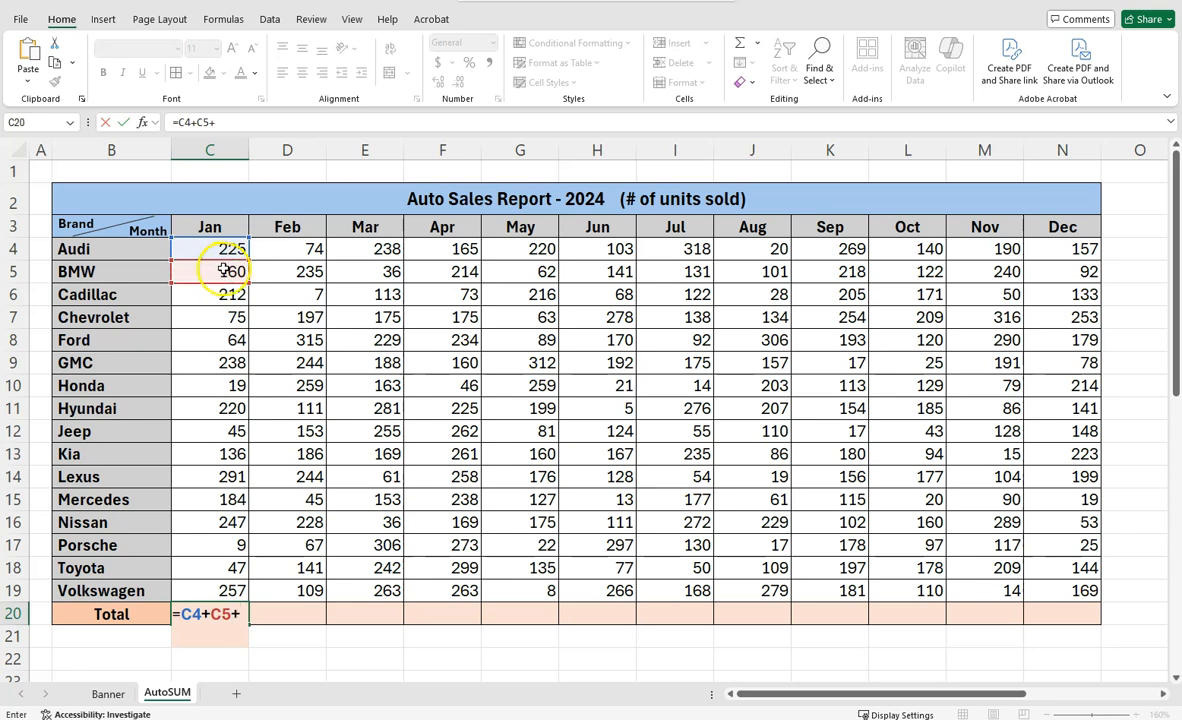
left_click(199, 291)
type("+")
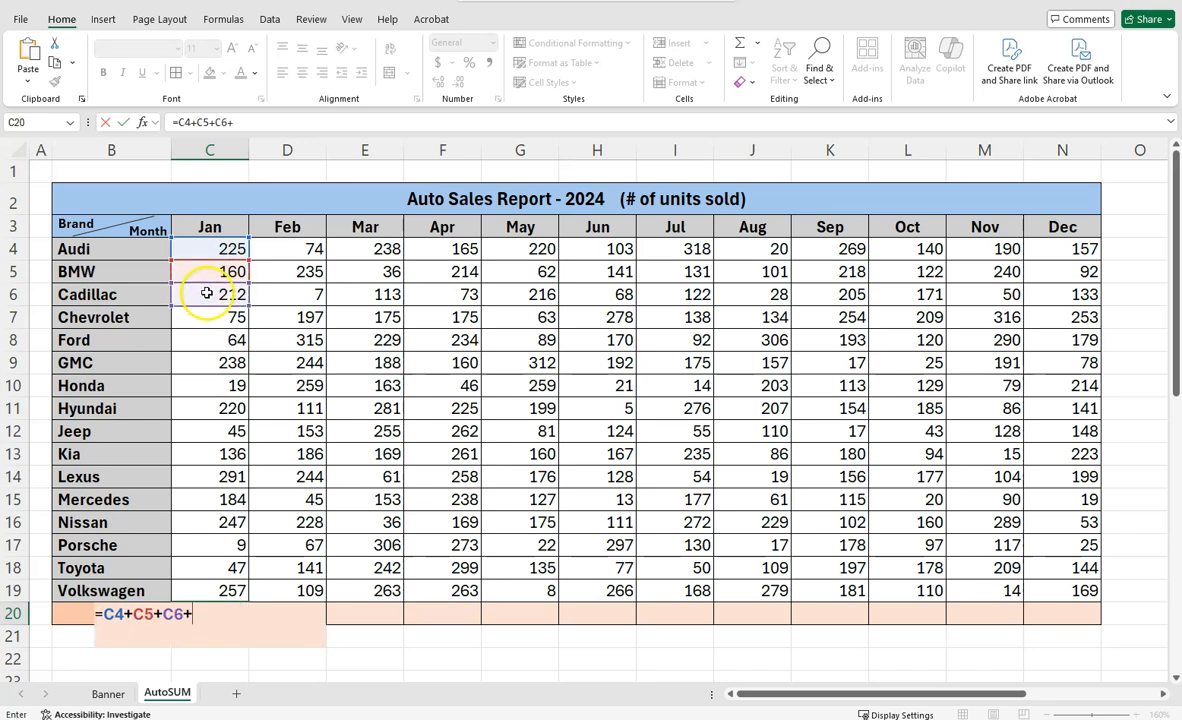
left_click(206, 318)
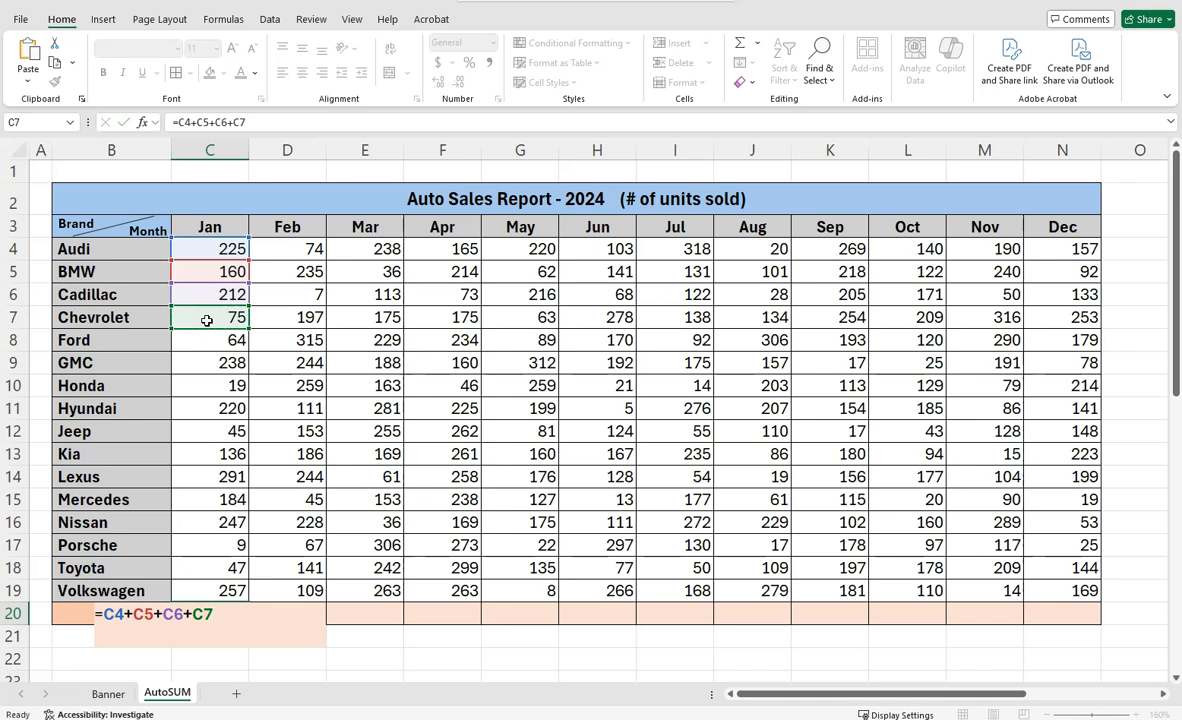
key("Return")
left_click(224, 616)
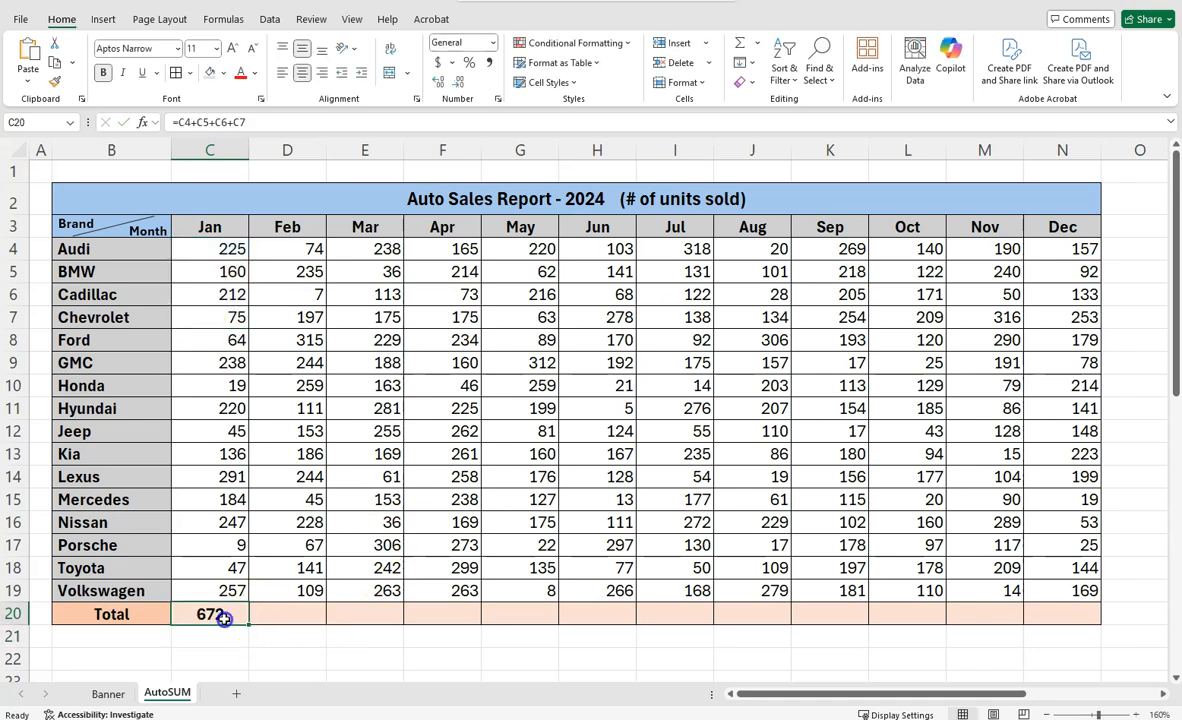
Review the added January cells C4:C7 and clear the addition formula from C20
left_click_drag(226, 252, 224, 312)
left_click(224, 312)
left_click(224, 614)
double_click(240, 623)
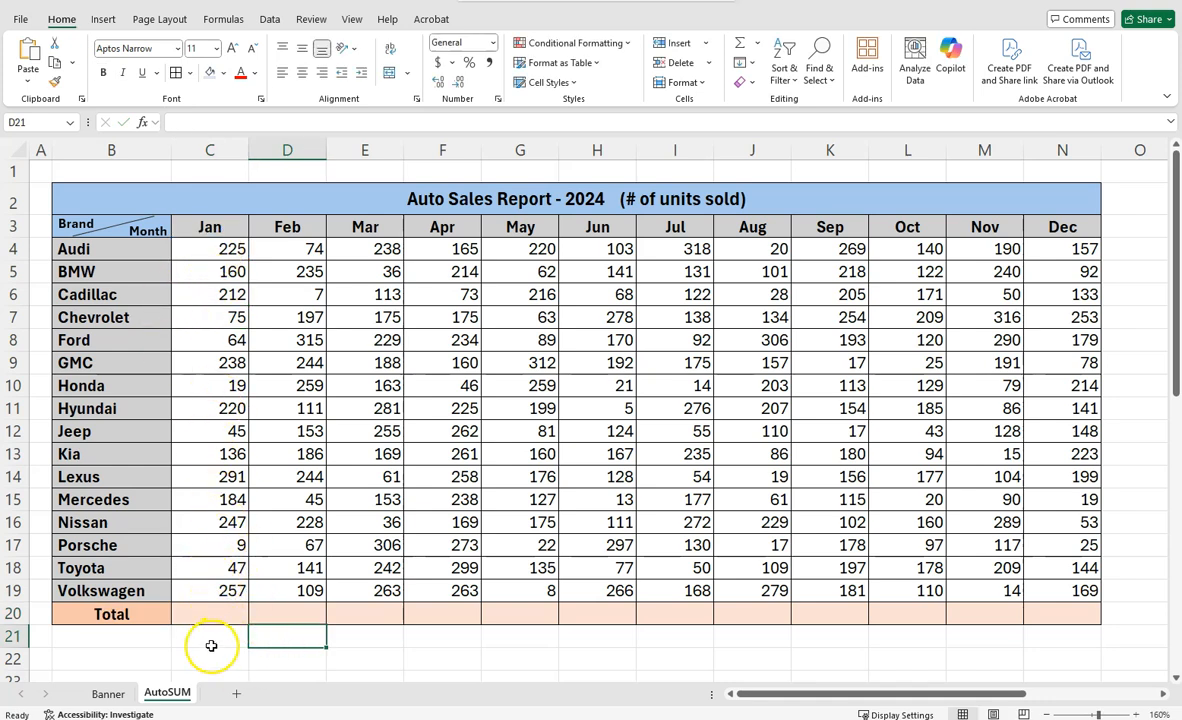
Enter =SUM(C4,C5,C6,C7,C8,C9,C10,C11) in the January total cell C20, picking each cell as a separate argument
left_click(212, 615)
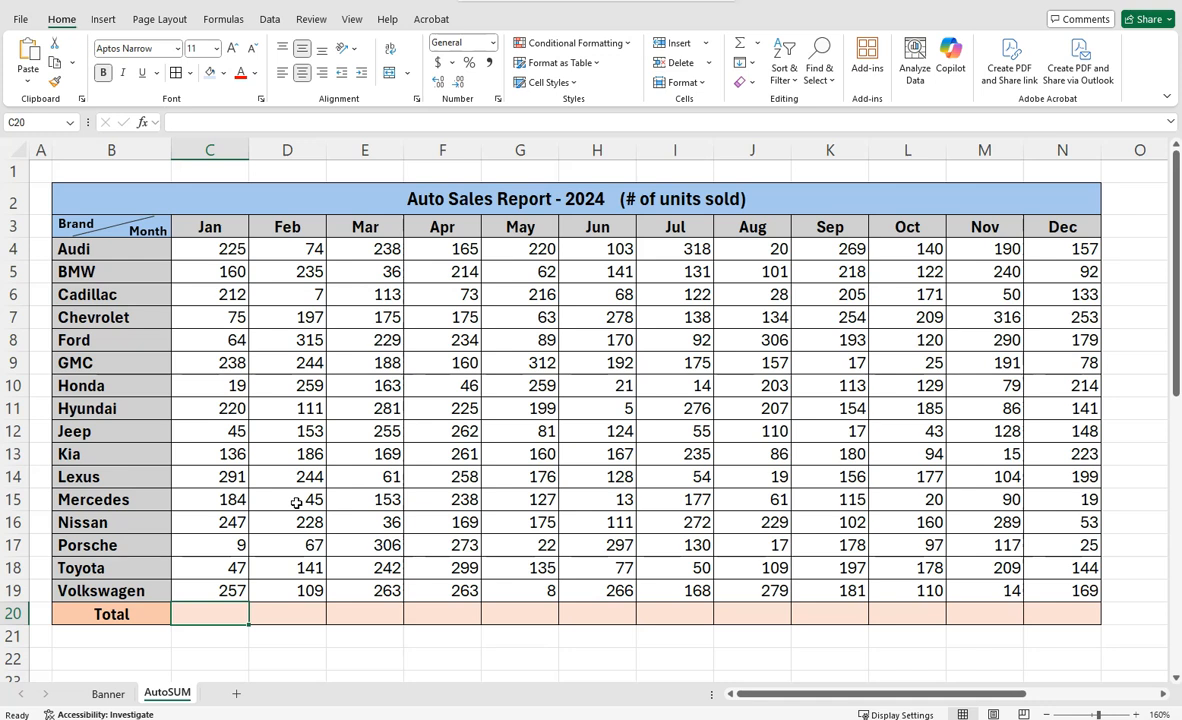
type("=SUM")
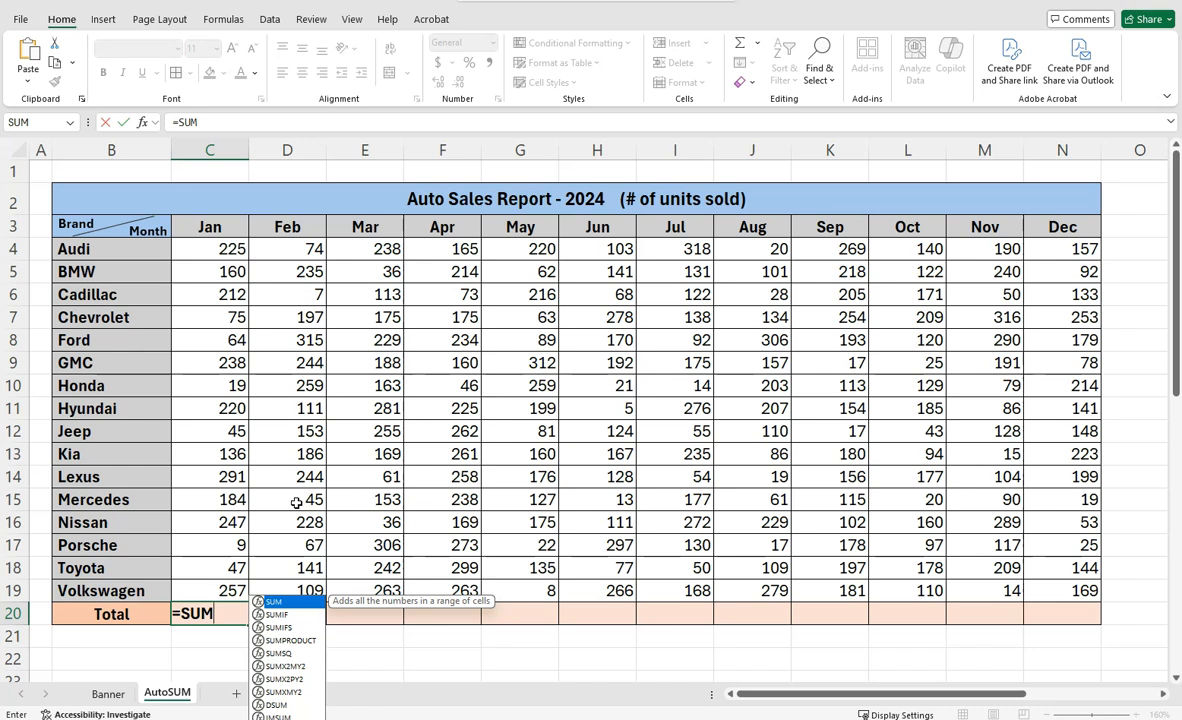
type("(")
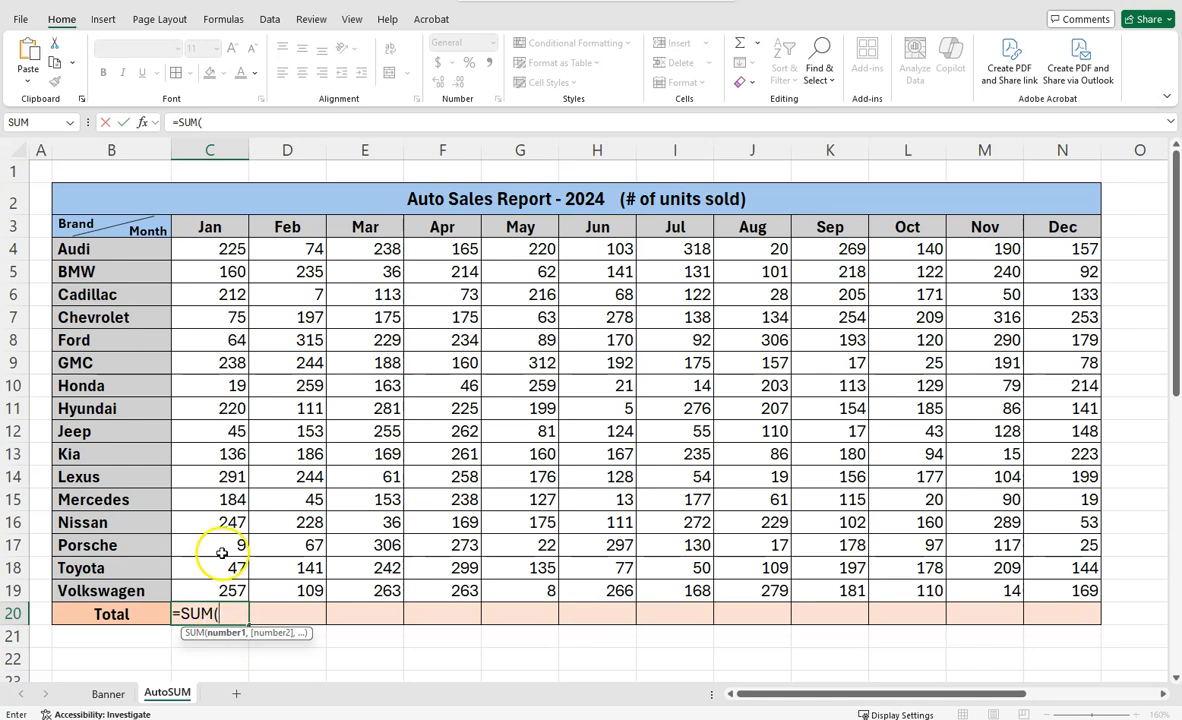
left_click(227, 251)
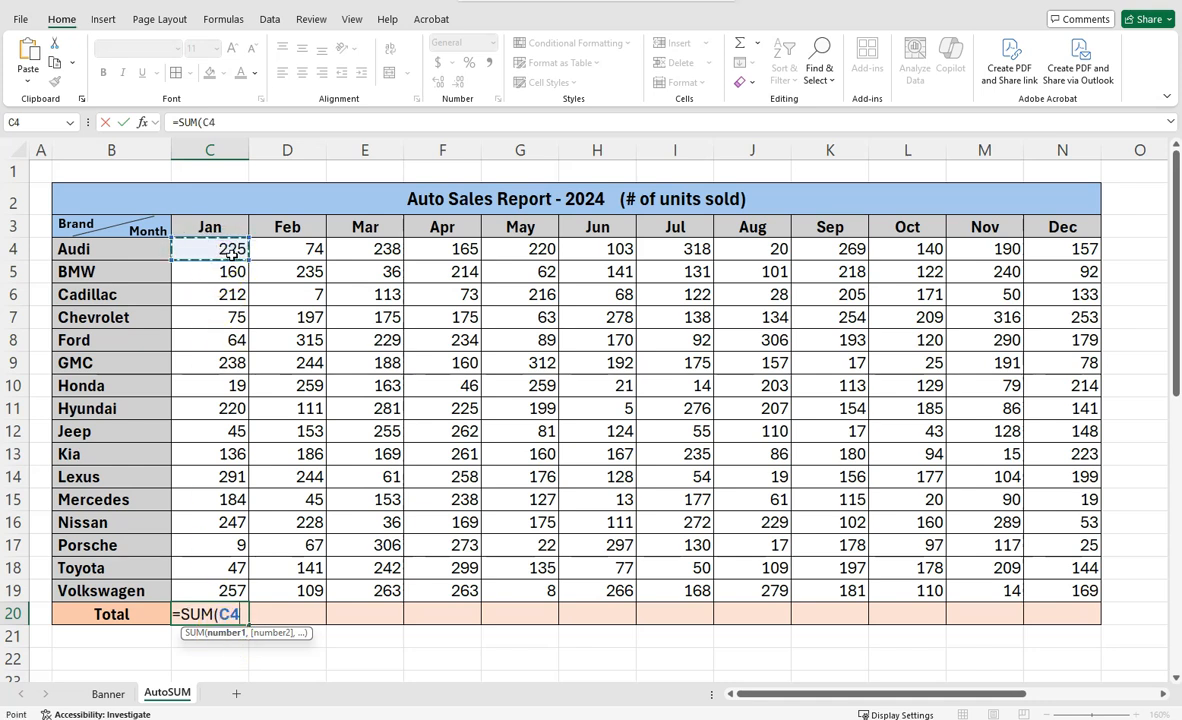
type(",")
left_click(217, 272)
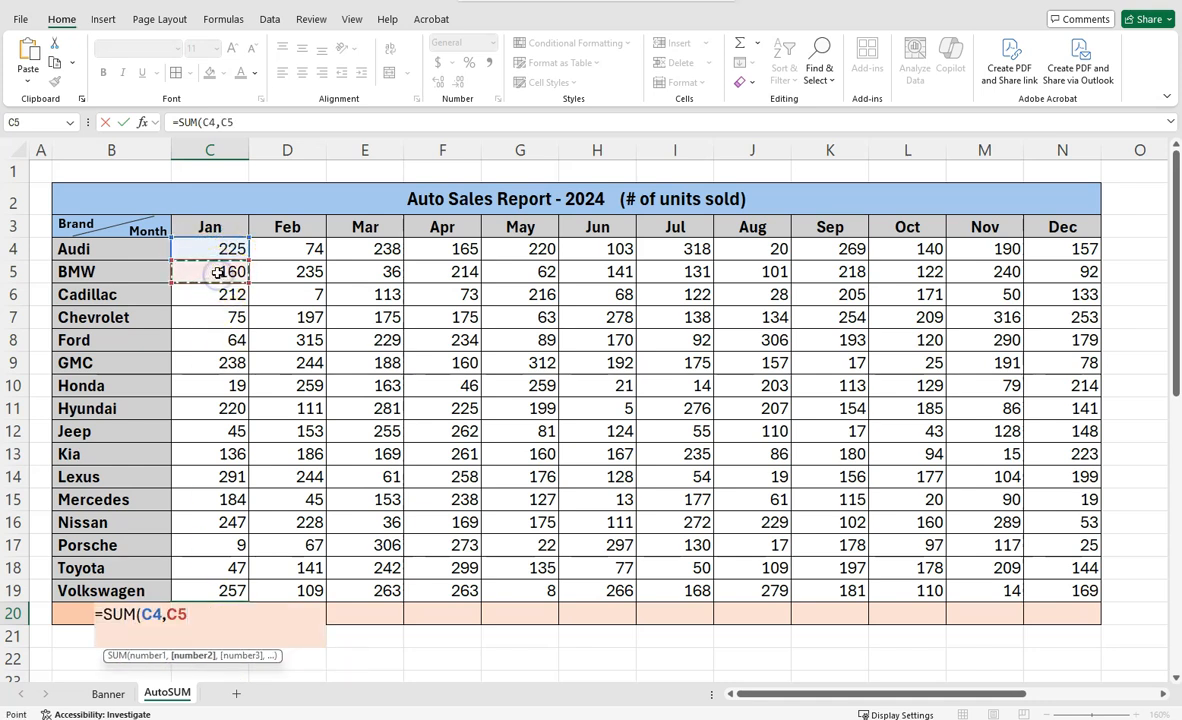
type(",")
left_click(213, 298)
type(",")
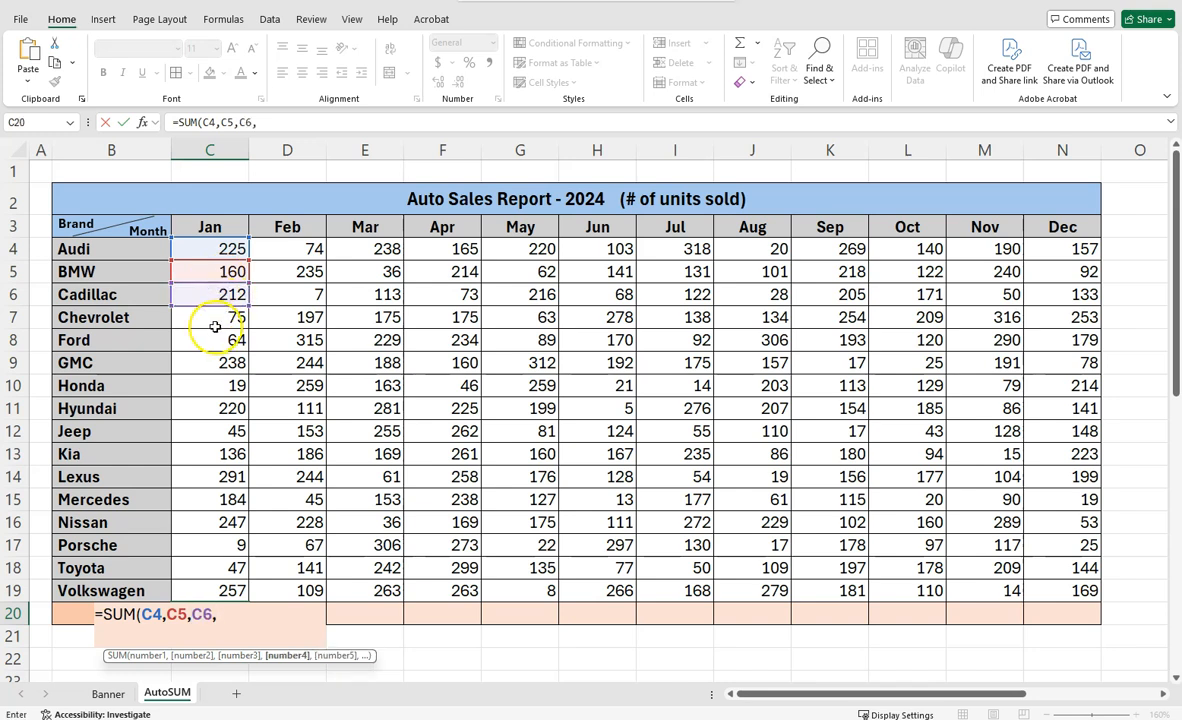
left_click(216, 317)
type(",")
left_click(203, 340)
type(",")
left_click(205, 364)
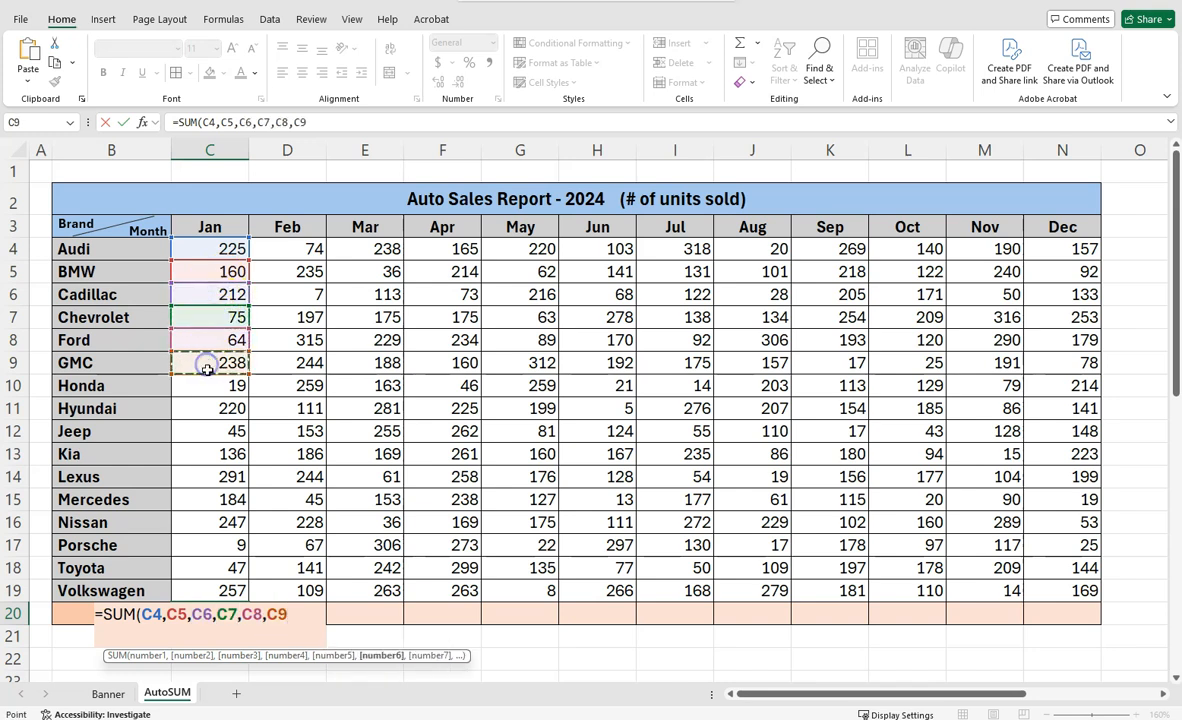
type(",")
left_click(200, 387)
type(",")
left_click(201, 411)
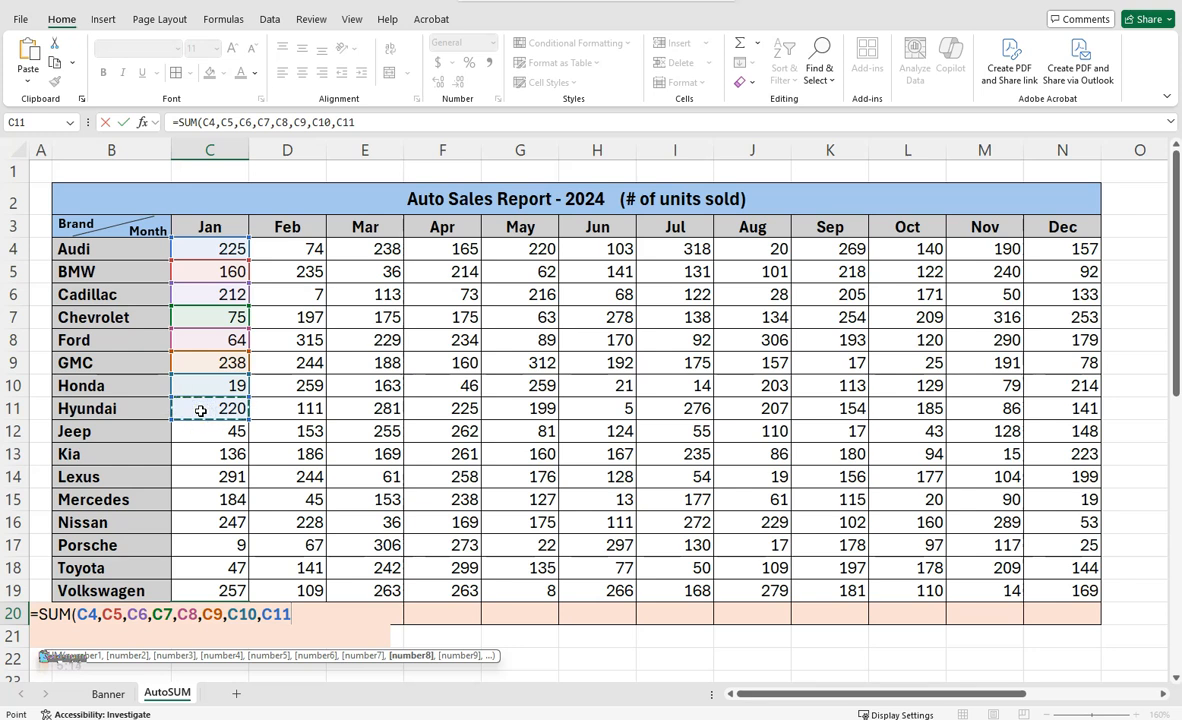
type(")")
key("ctrl+Return")
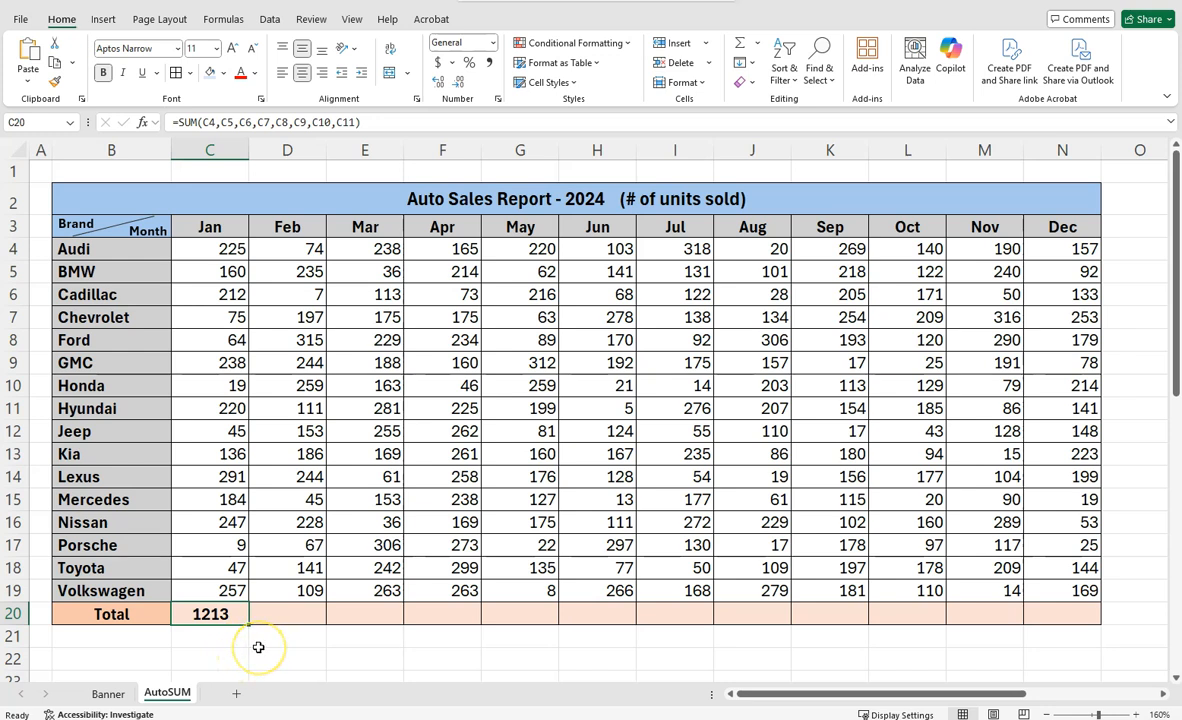
Delete the SUM formula with individual cell arguments from the January total cell
key("BackSpace")
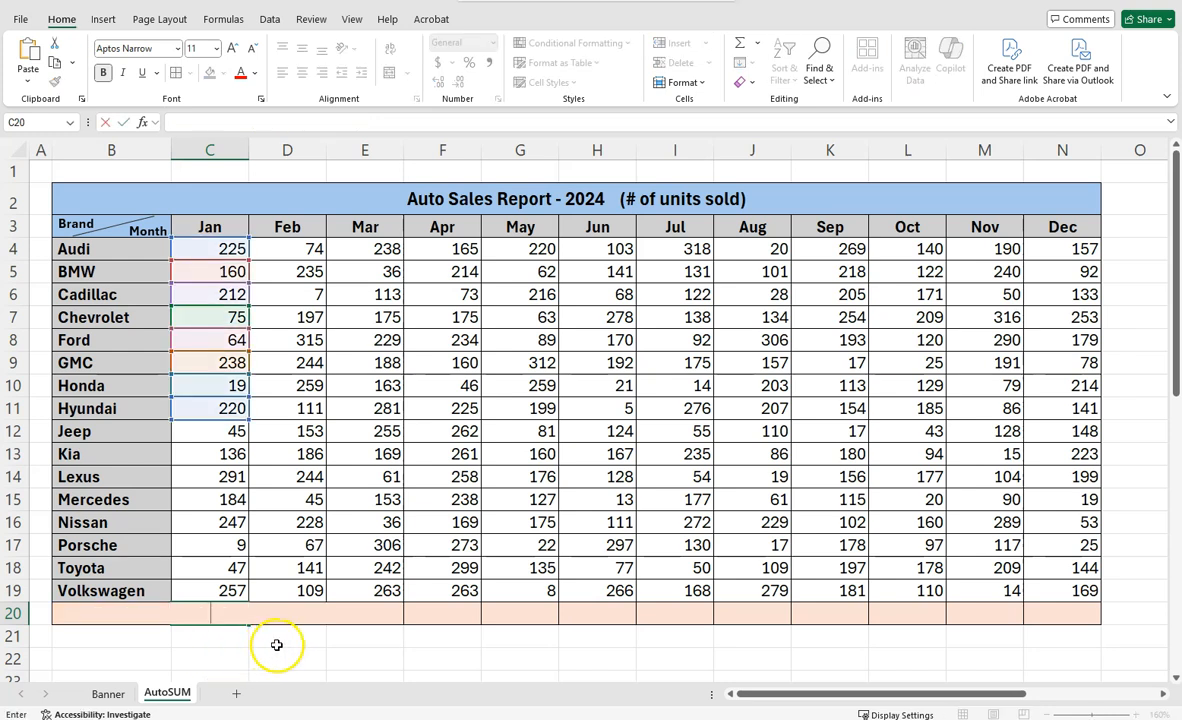
key("Return")
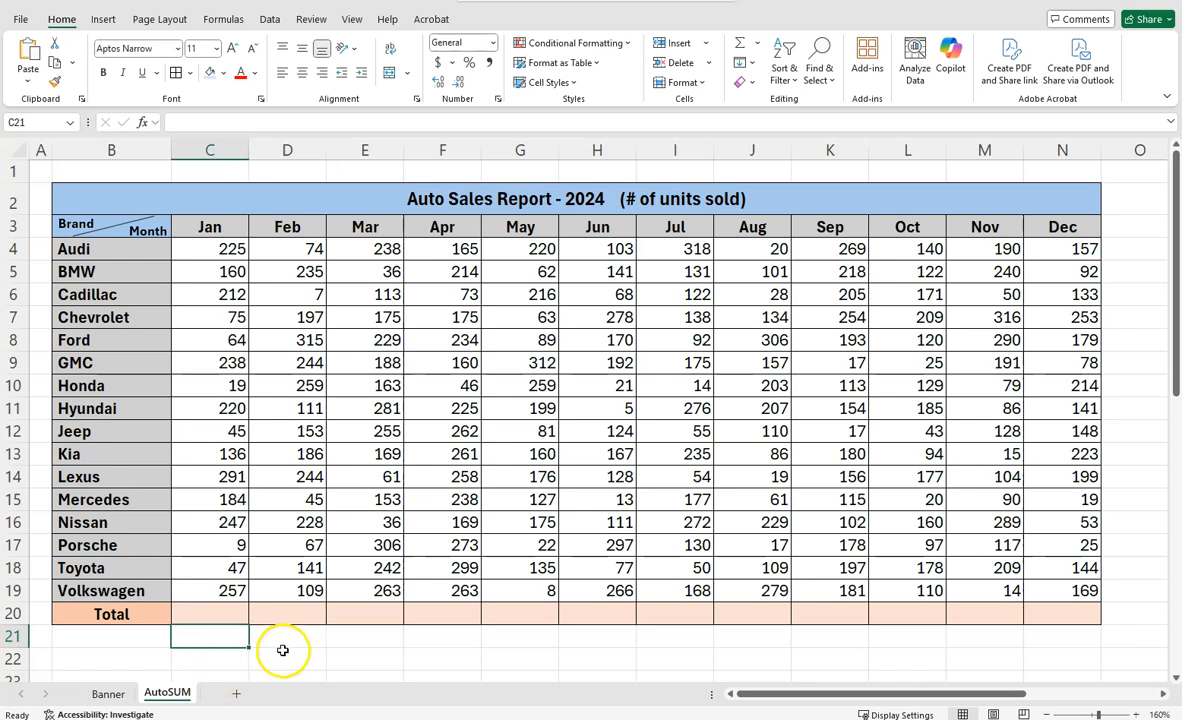
Enter =SUM(C4:C19) in the January total cell C20 and check the resulting formula
left_click(207, 613)
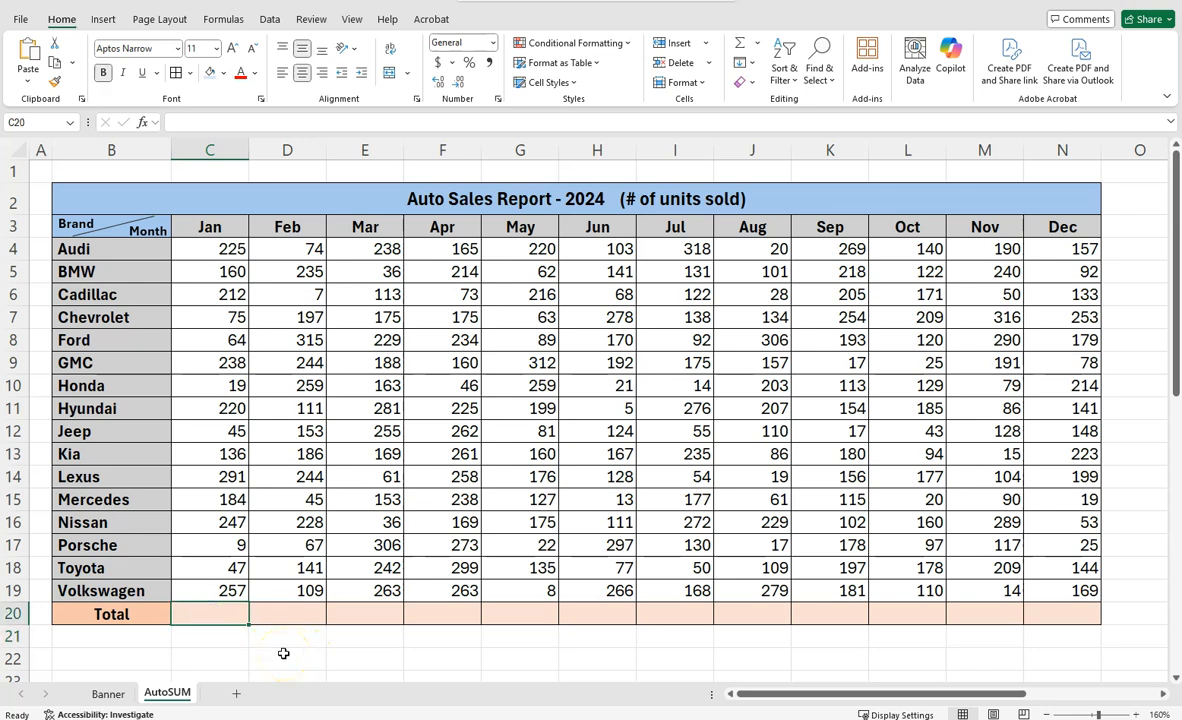
type("=SU")
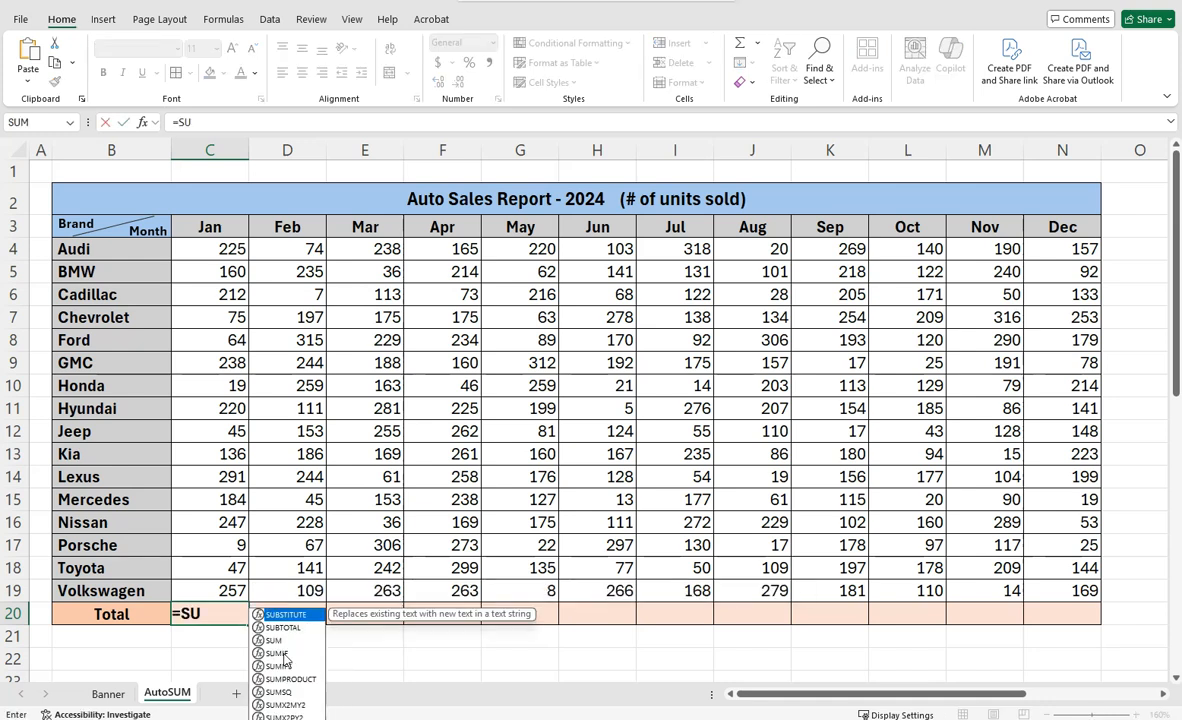
type("M")
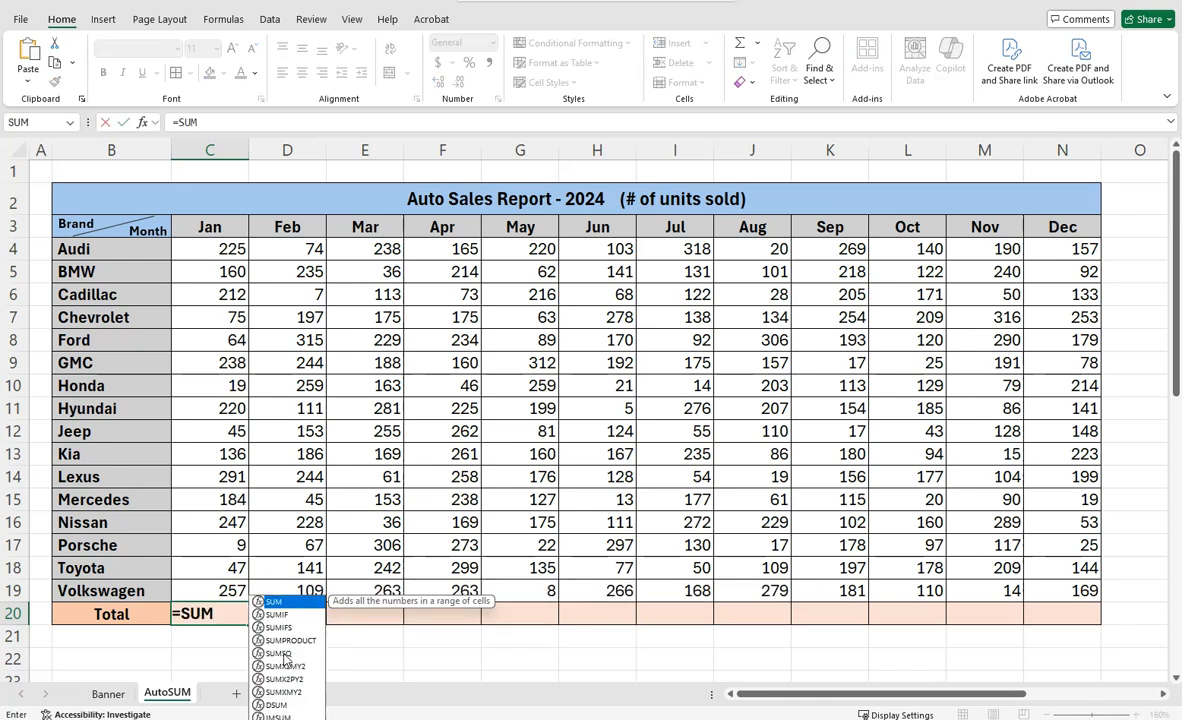
type("(")
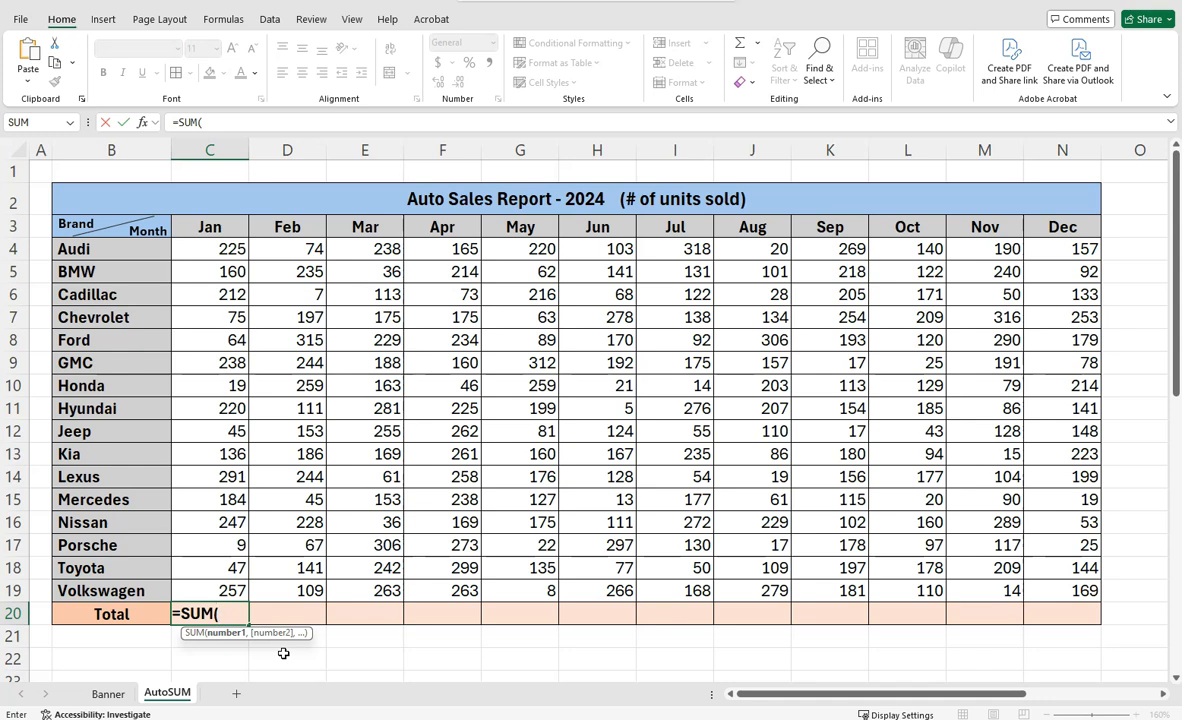
type("C")
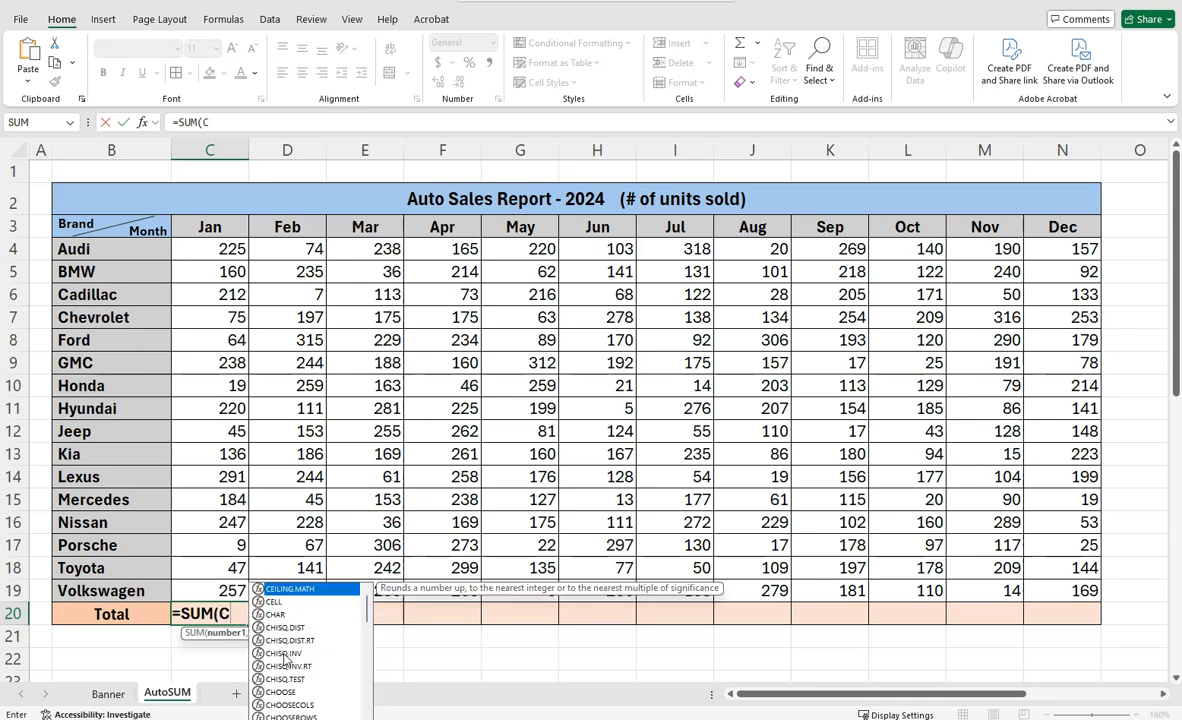
type("4:")
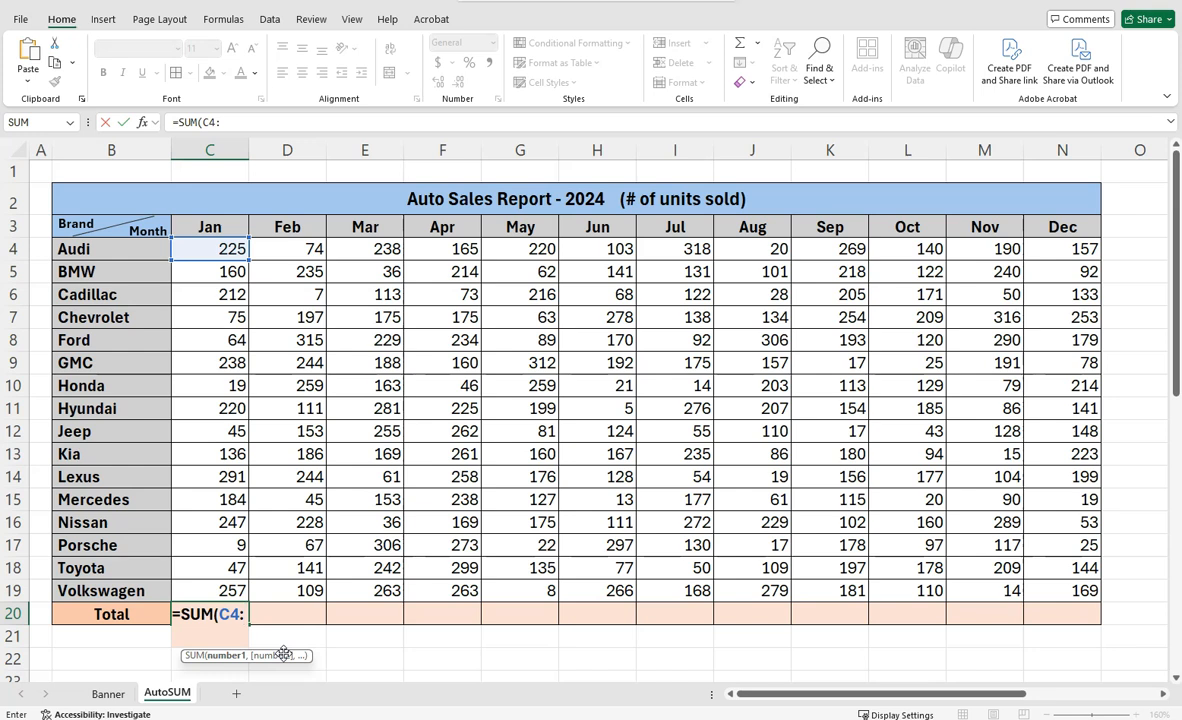
type("C")
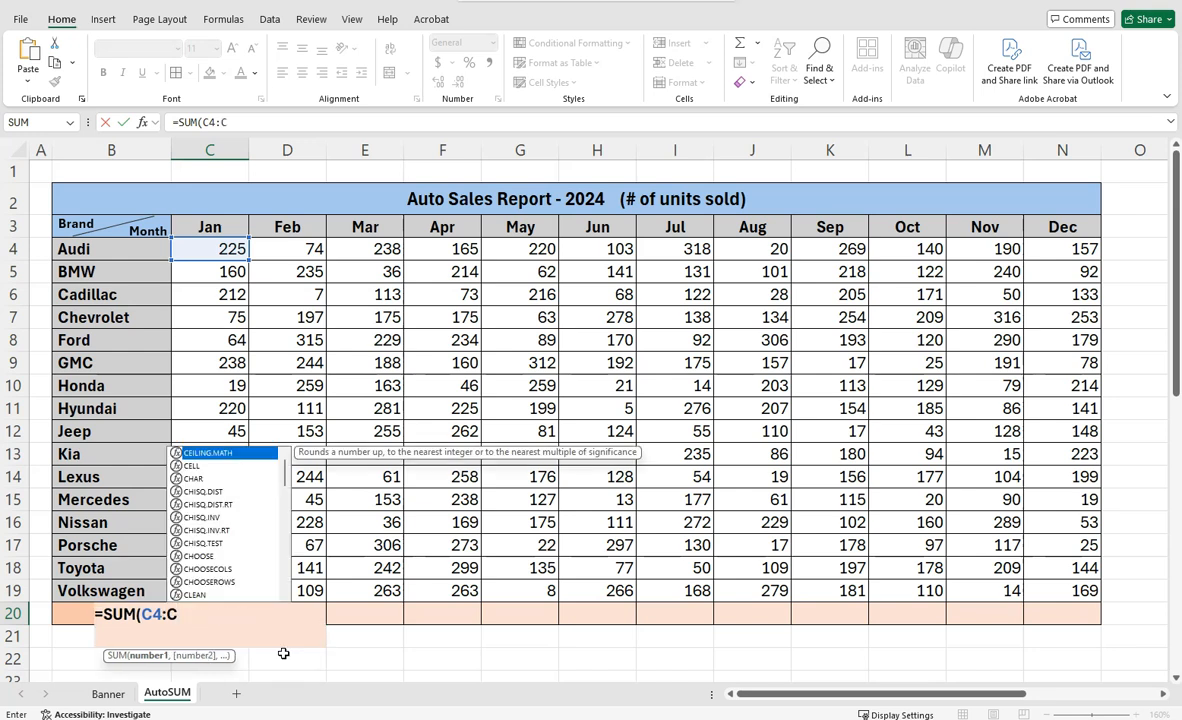
type("19)")
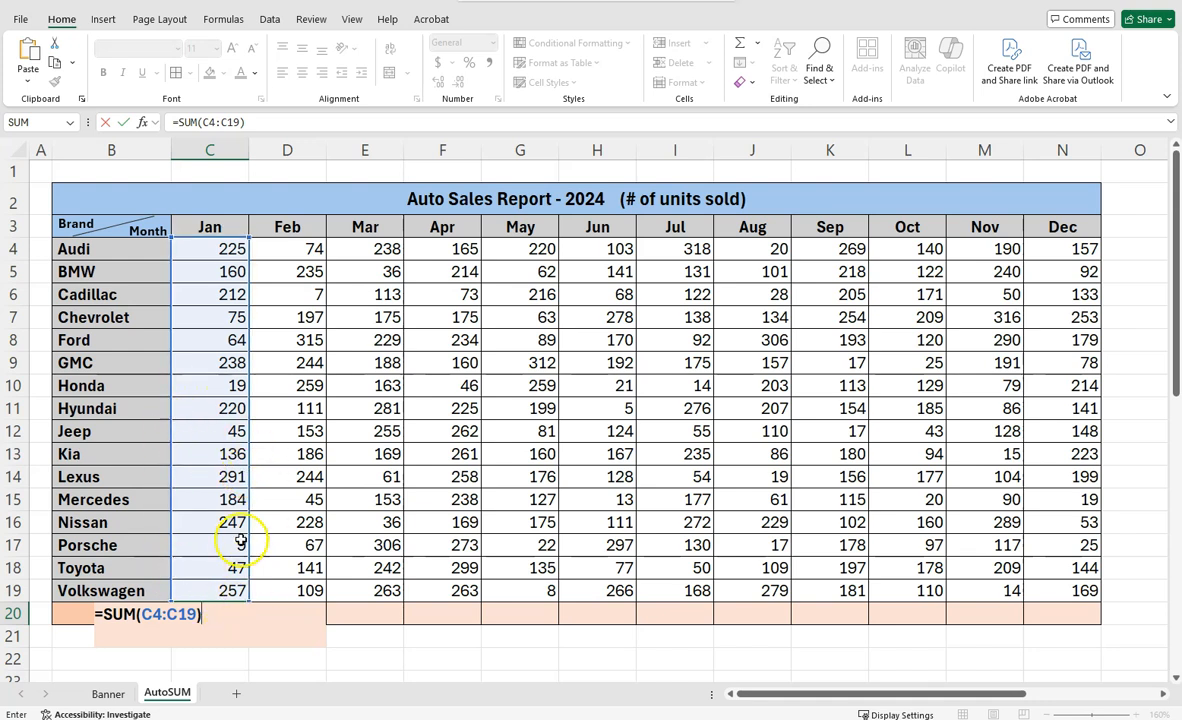
key("Return")
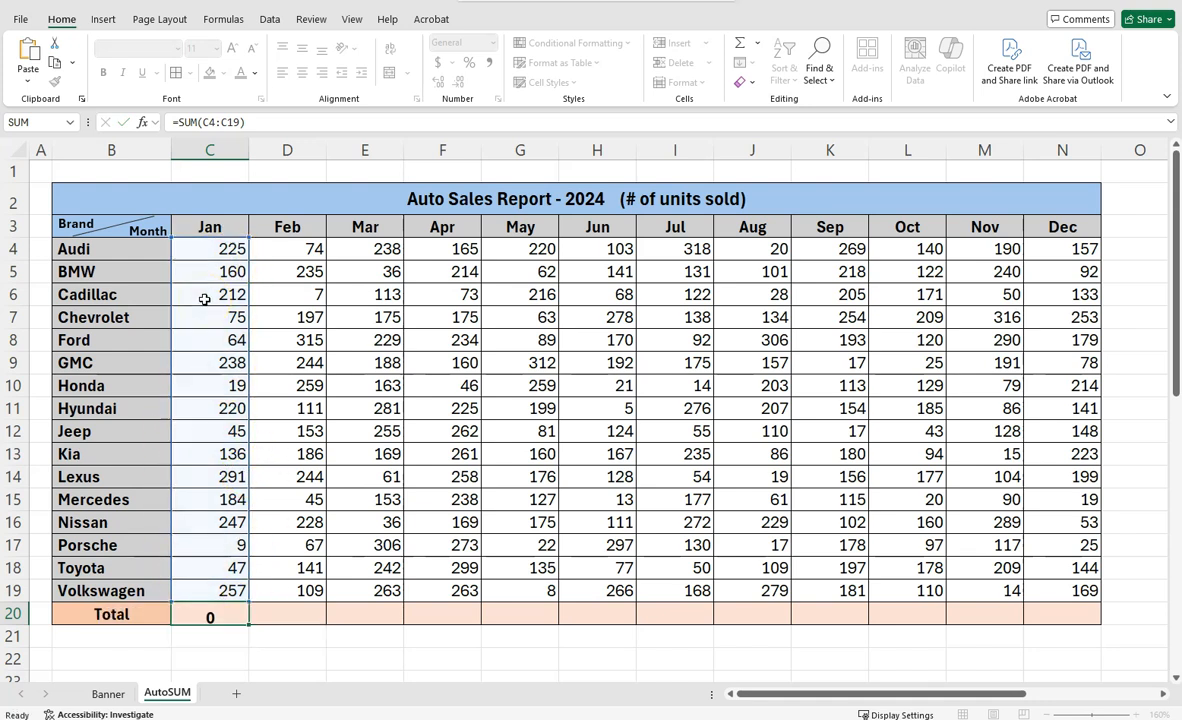
left_click(197, 615)
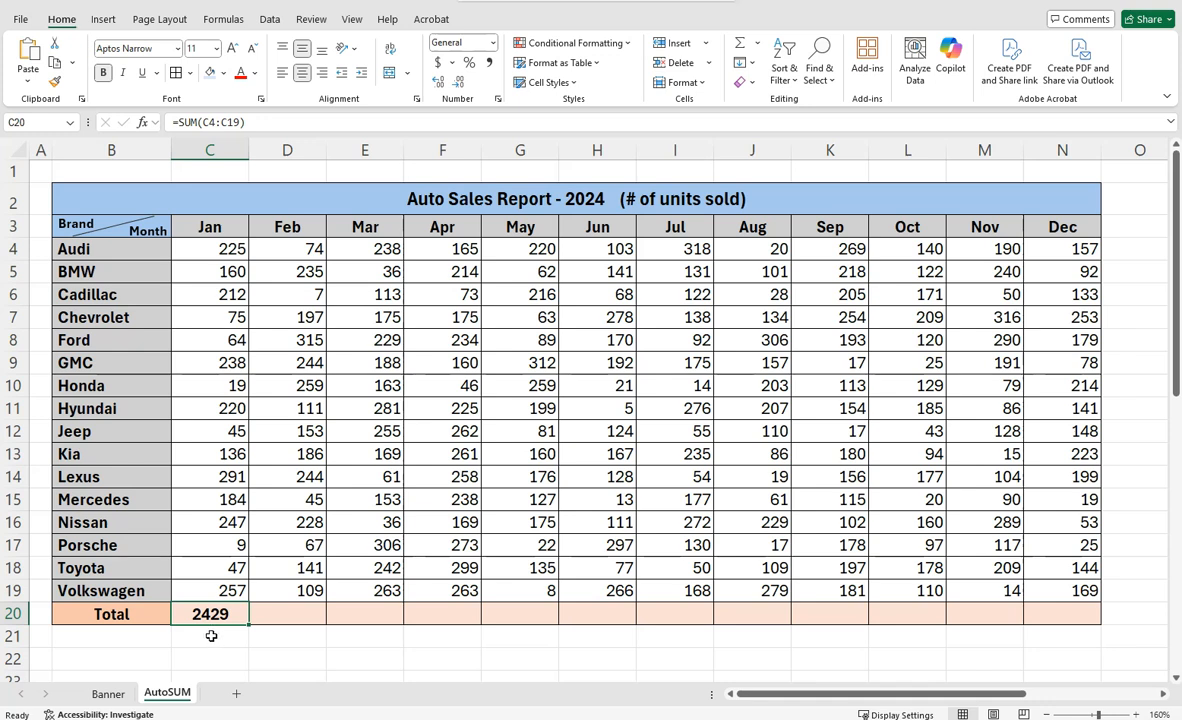
left_click(211, 636)
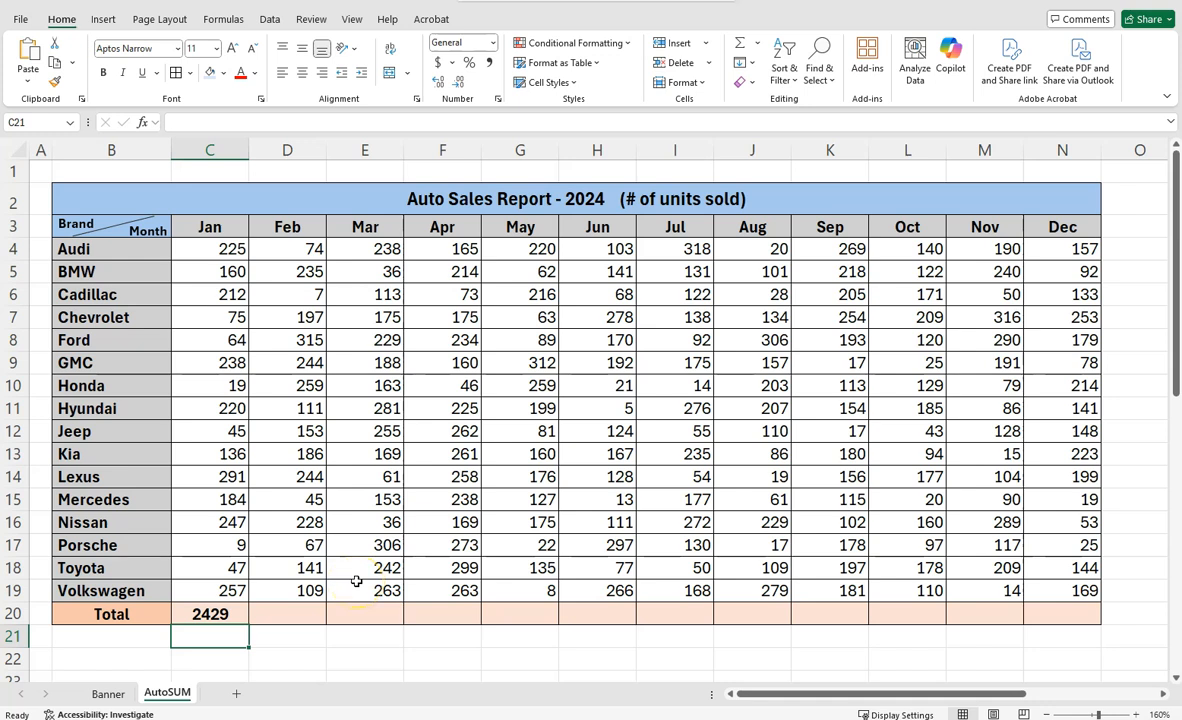
Clear the SUM range formula from the January total cell C20
left_click(234, 614)
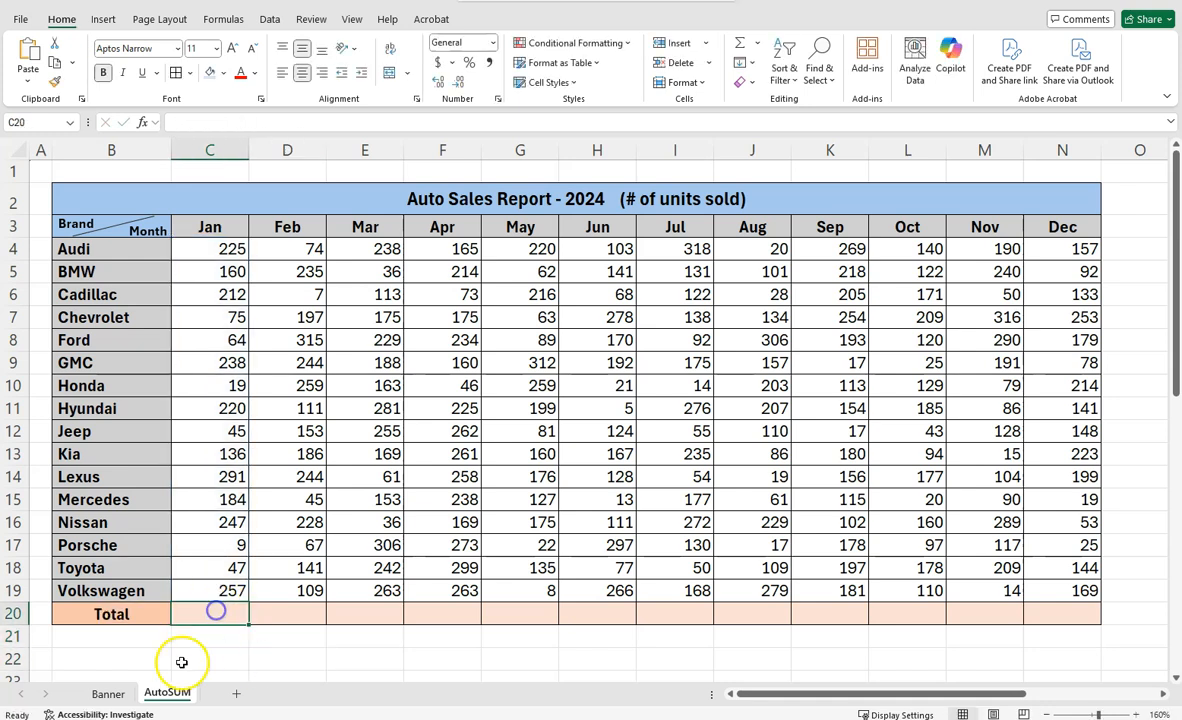
left_click(188, 651)
left_click(211, 638)
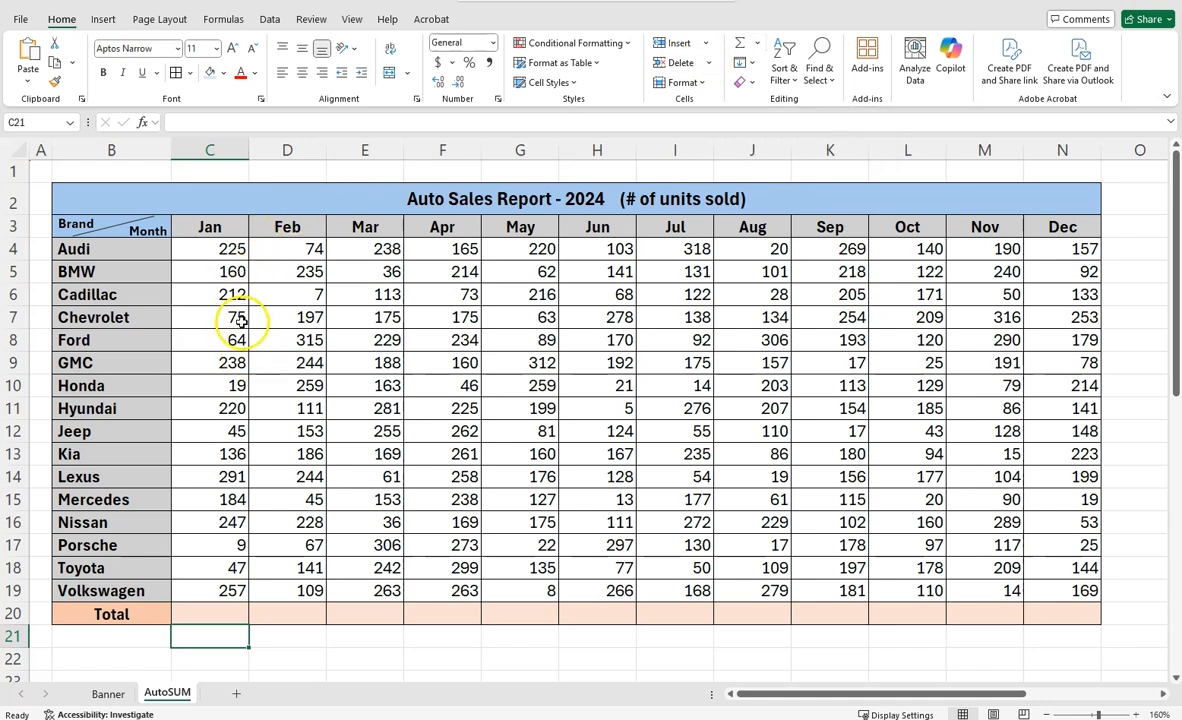
Examine the January figures in C4:C19 and the Total row cells where the sums belong
left_click(200, 252)
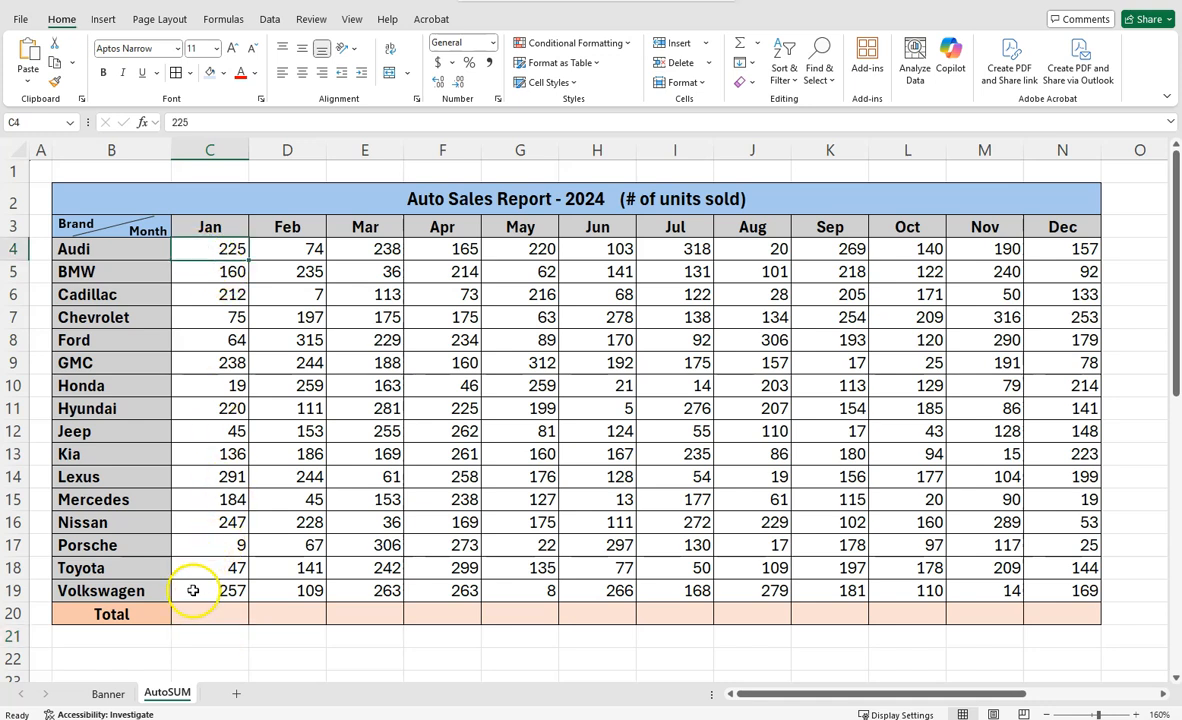
left_click(230, 340)
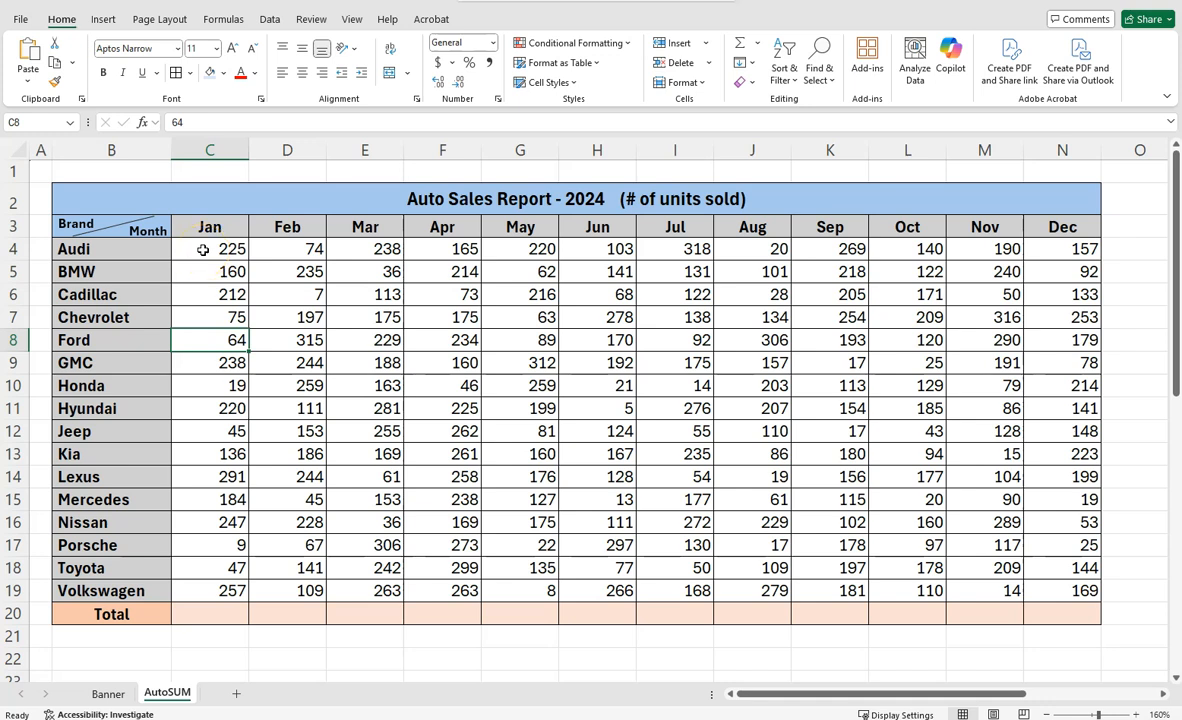
left_click(203, 250)
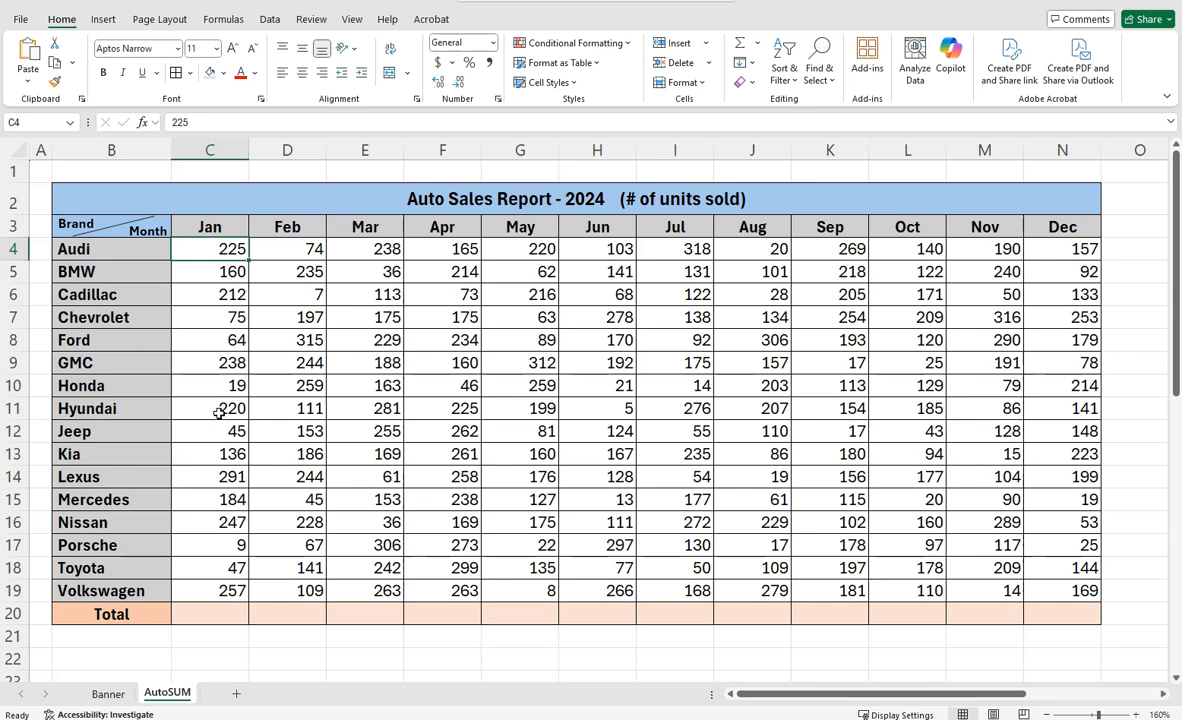
left_click(208, 613)
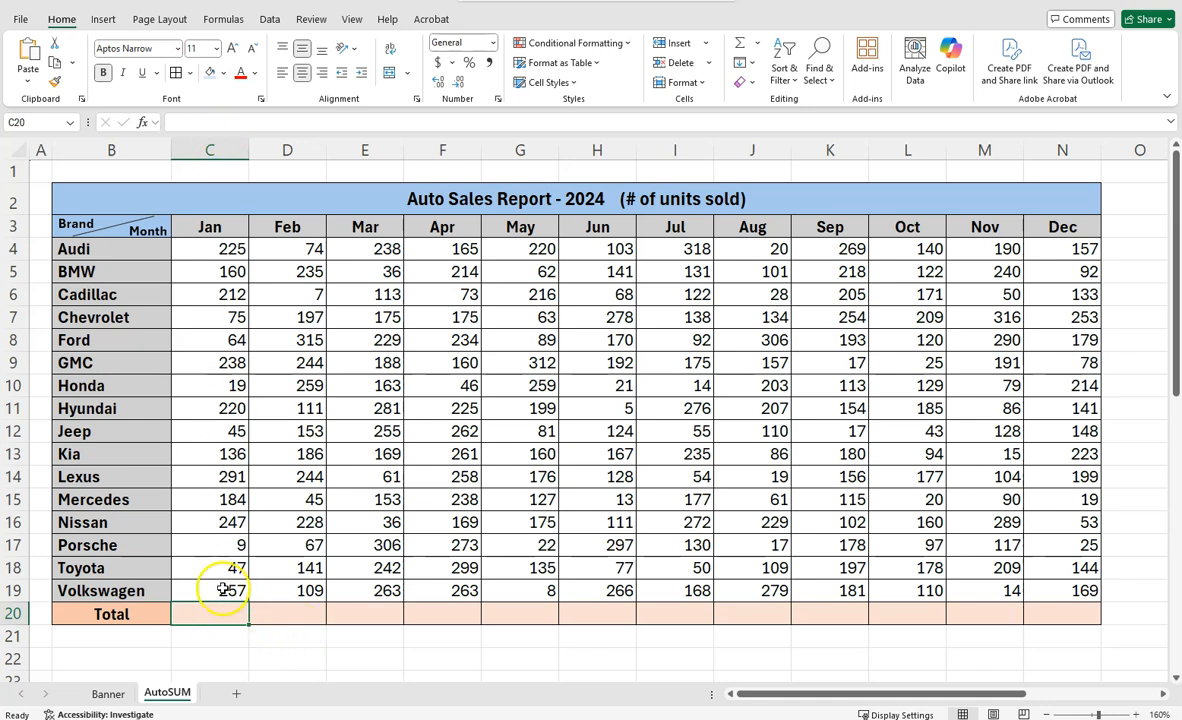
left_click(103, 617)
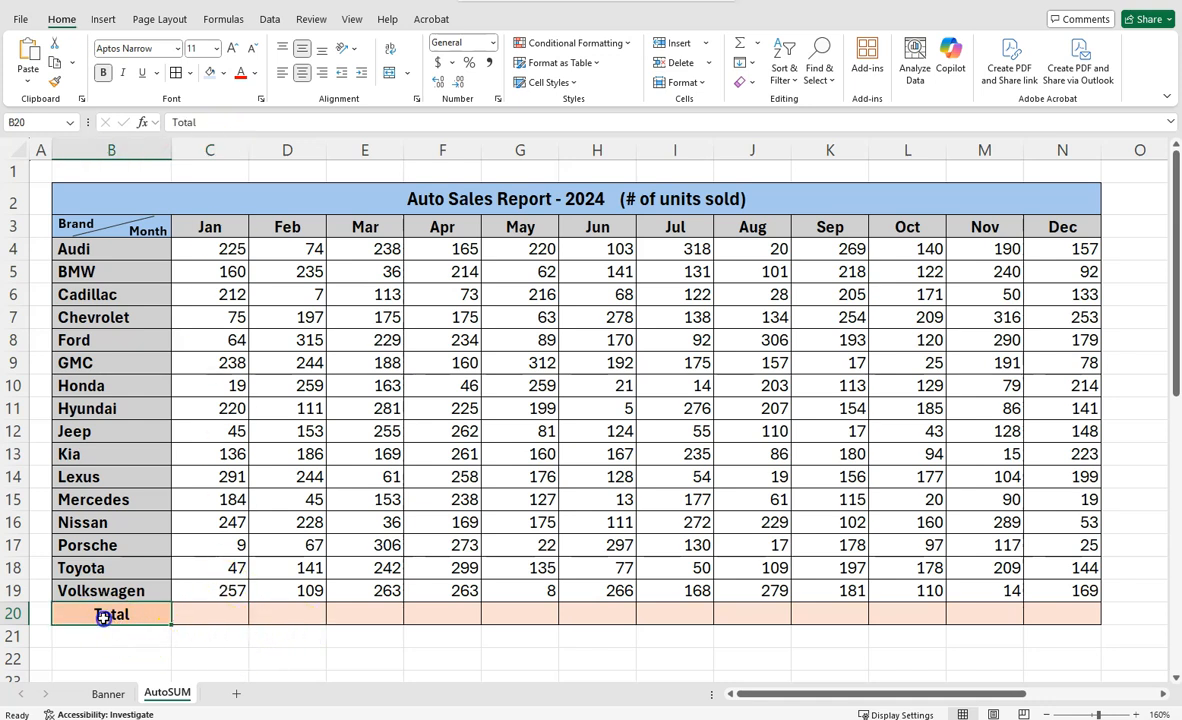
left_click(206, 616)
left_click(279, 613)
left_click(211, 615)
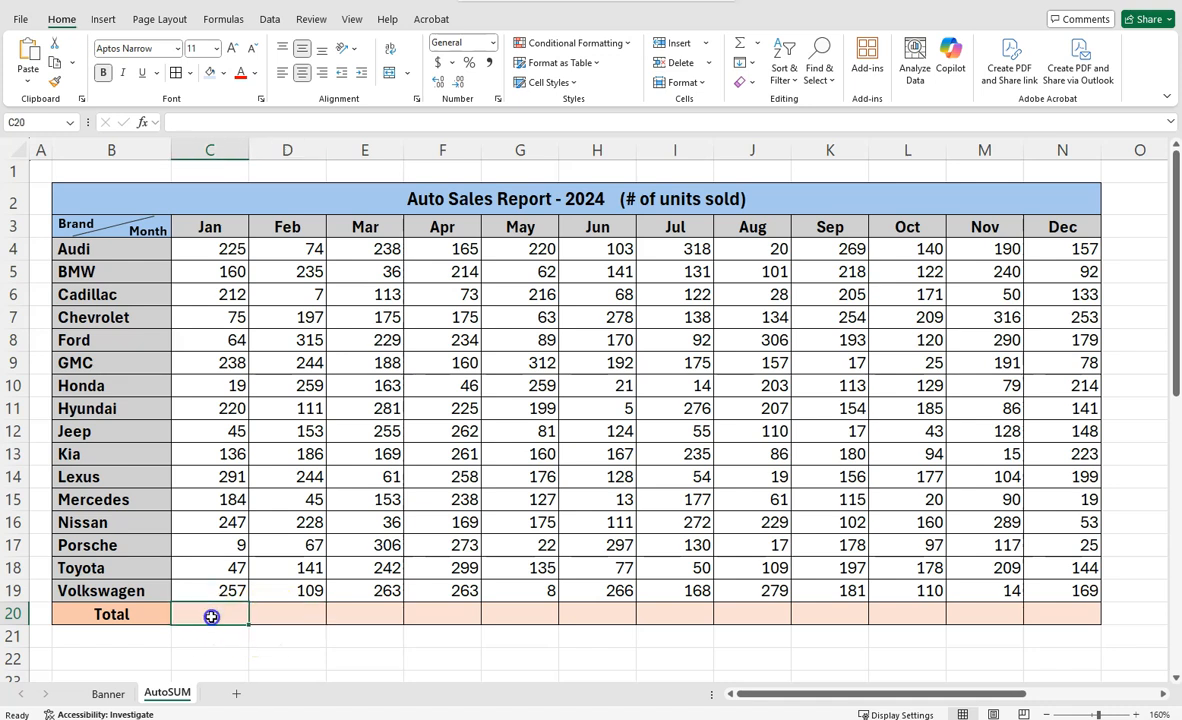
left_click(282, 614)
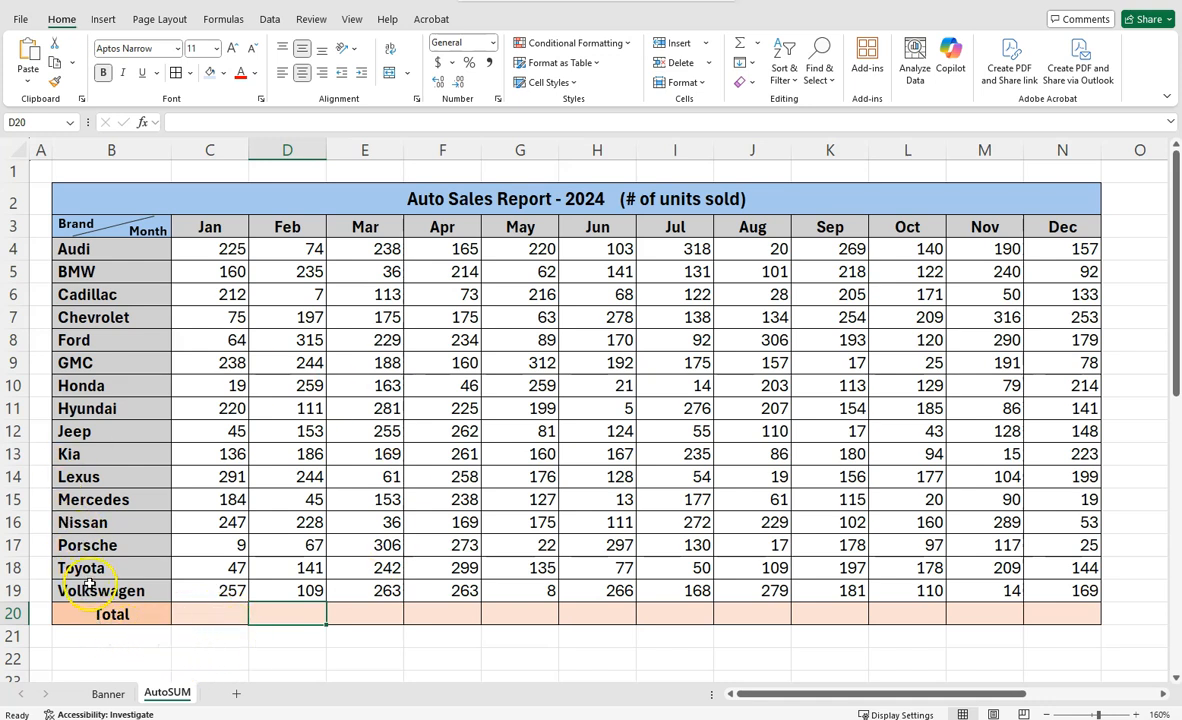
left_click(132, 617)
left_click(218, 615)
left_click(208, 613)
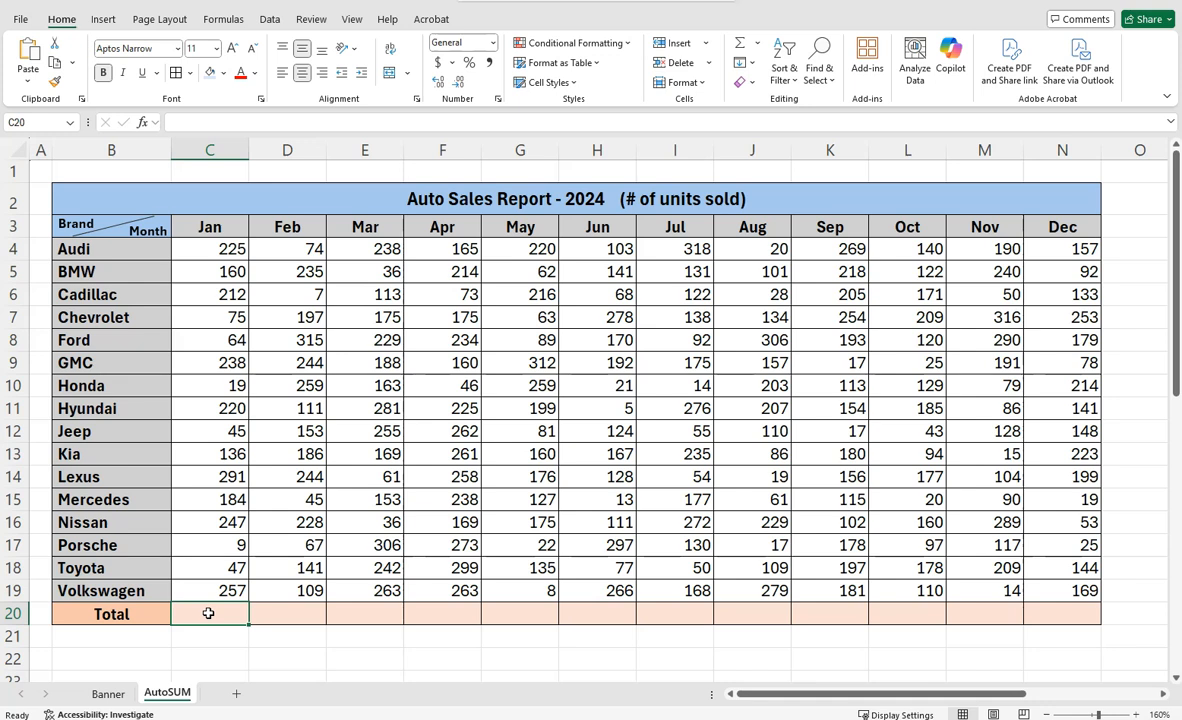
left_click(289, 613)
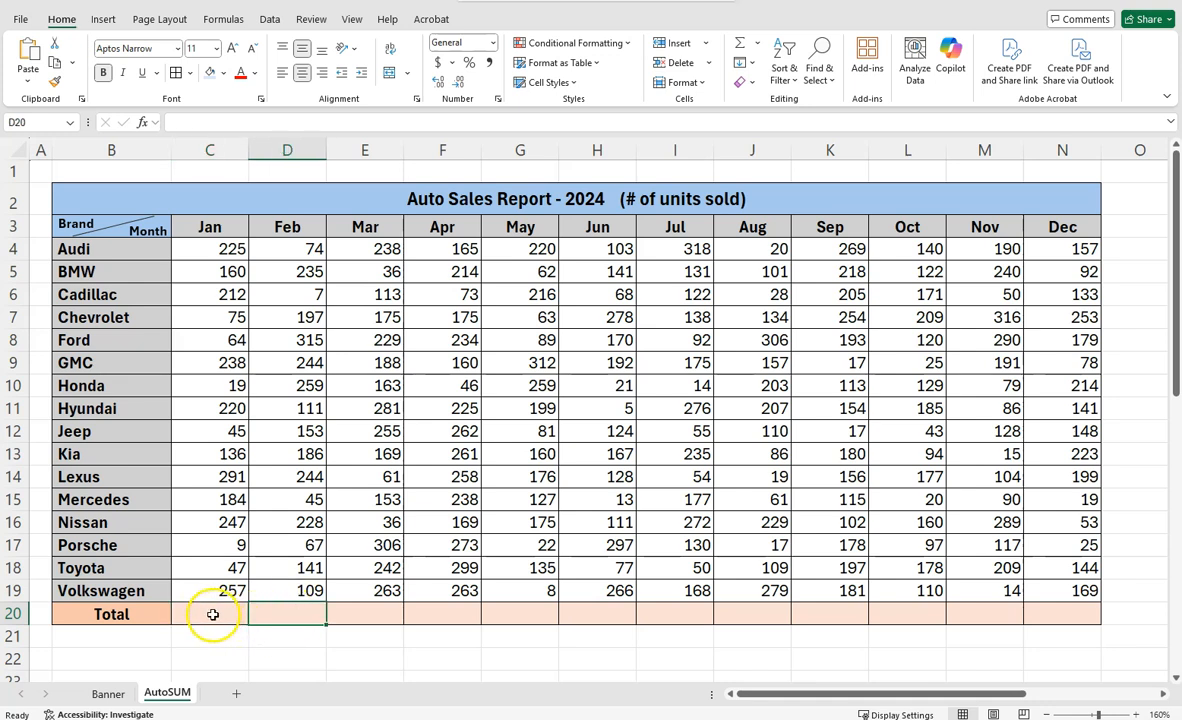
left_click(203, 255)
left_click_drag(203, 255, 232, 591)
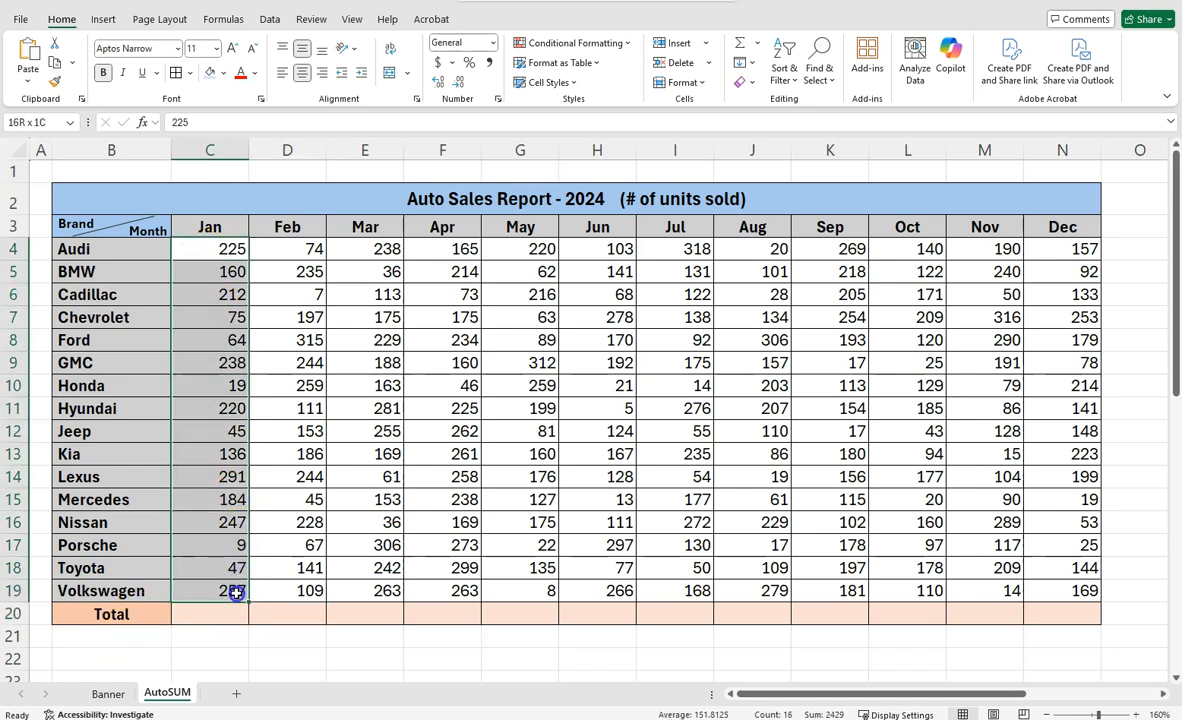
left_click(221, 505)
left_click(214, 613)
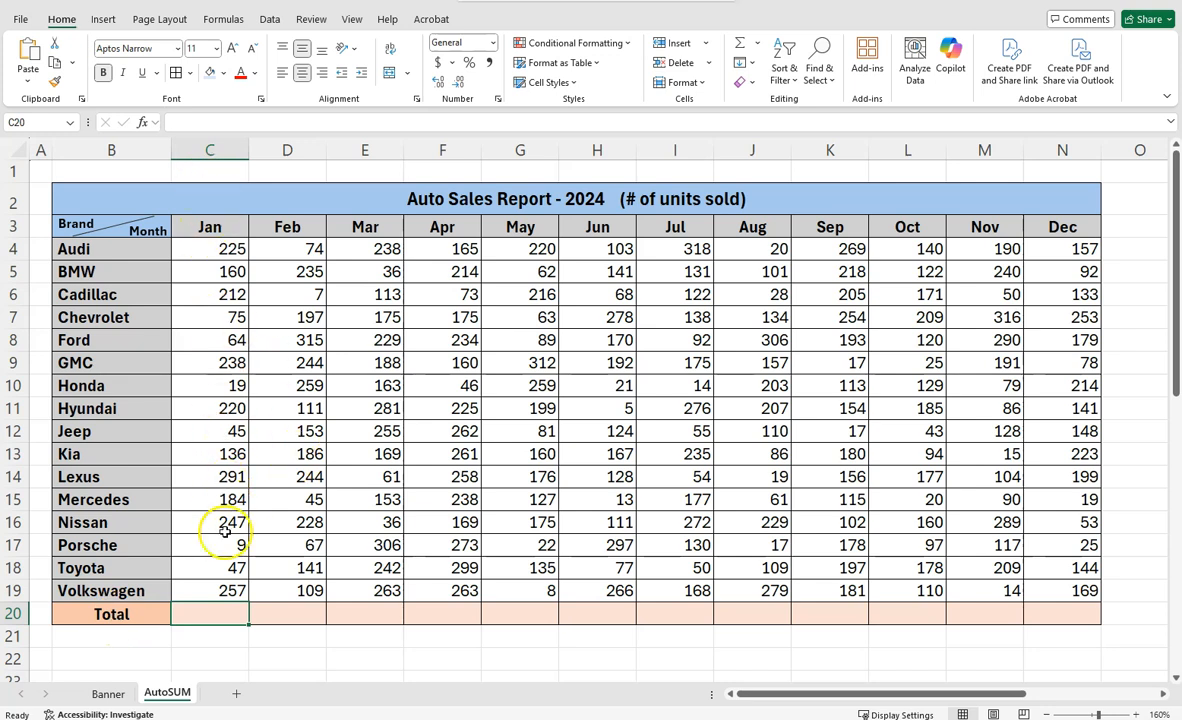
left_click(214, 655)
Use AutoSum in the January total cell C20 to sum C4:C19, and inspect the inserted formula
left_click(212, 616)
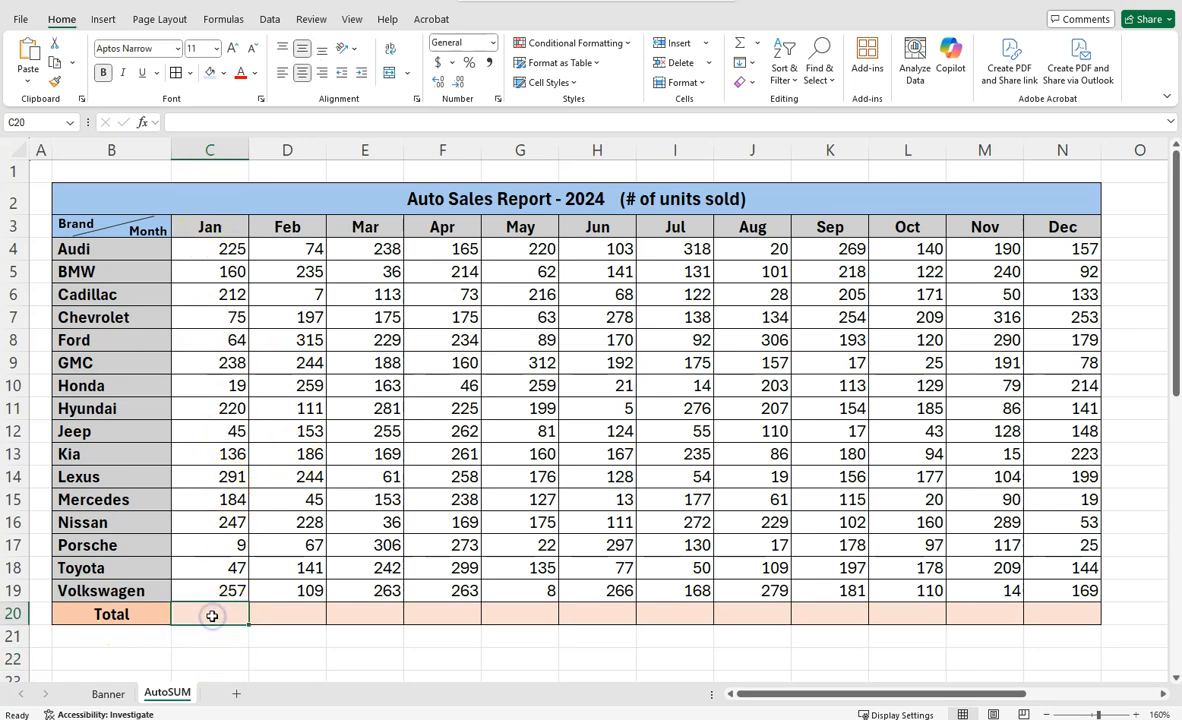
left_click(739, 50)
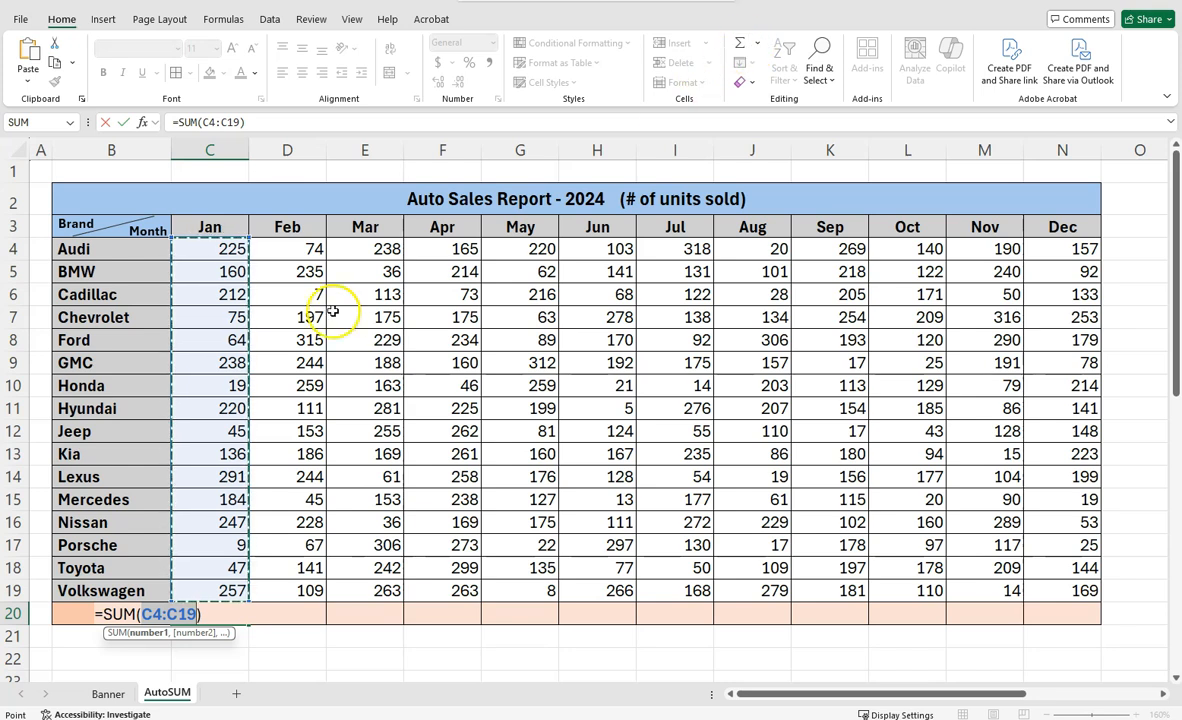
key("Return")
left_click(212, 612)
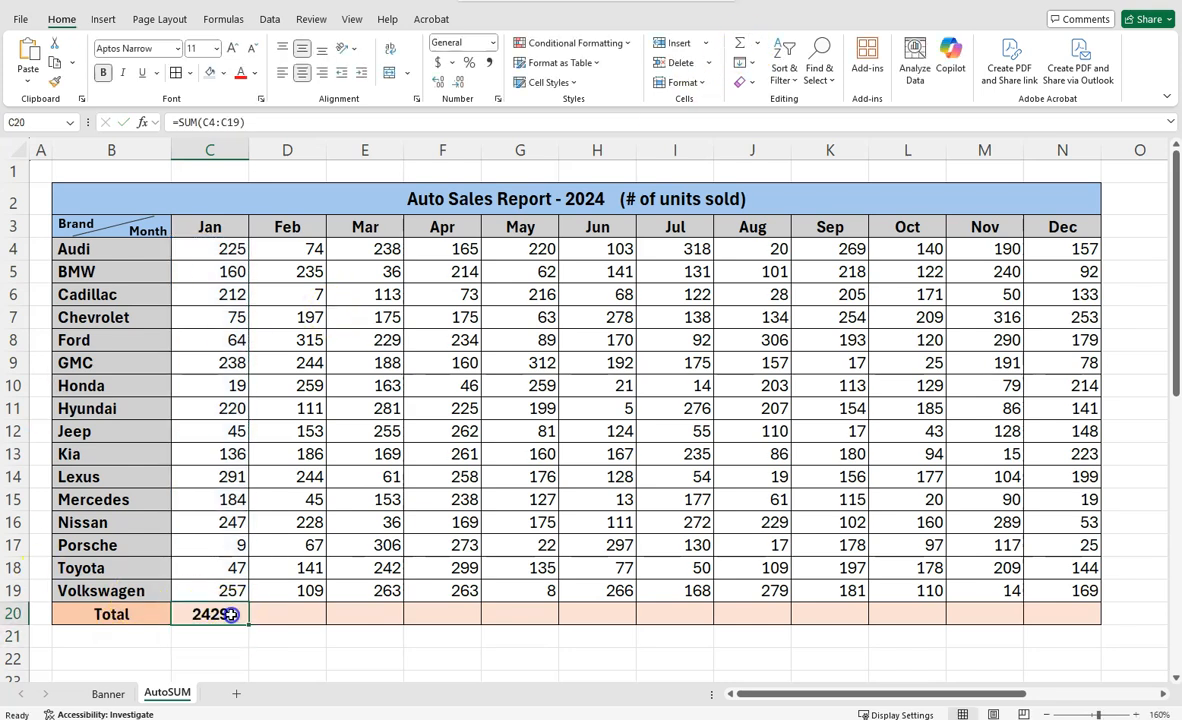
Set the January units sold to 55 for Honda and 18 for Porsche
left_click(197, 388)
type("55")
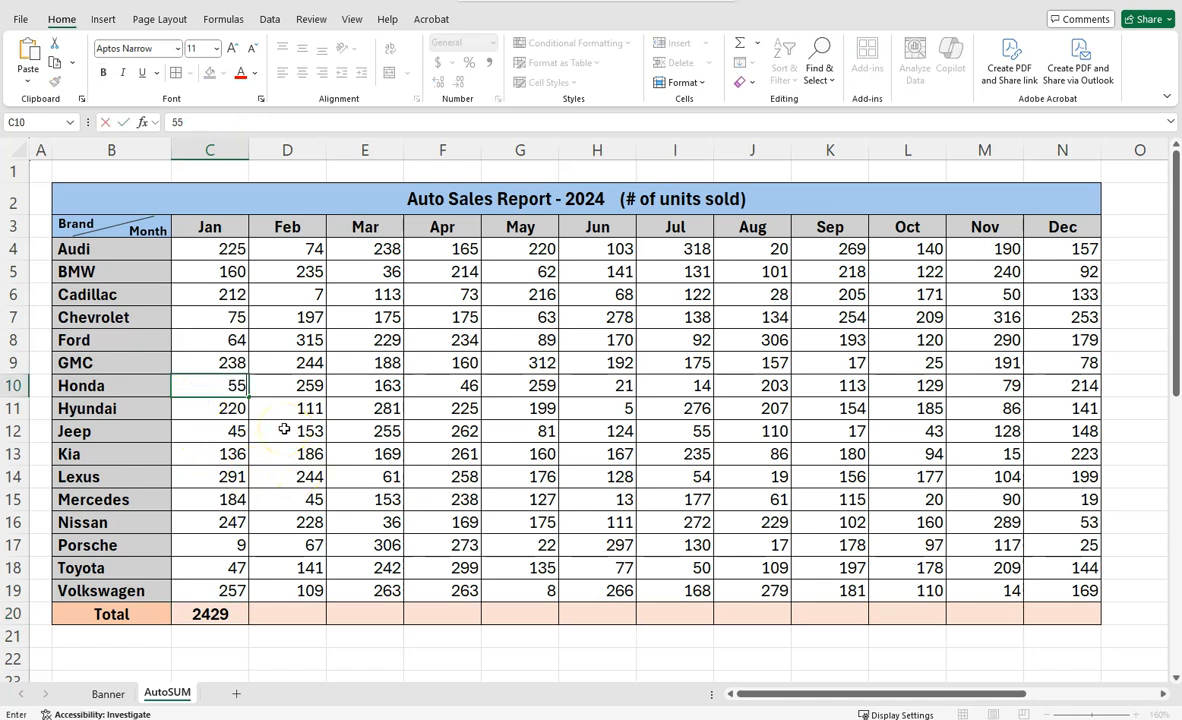
left_click(305, 478)
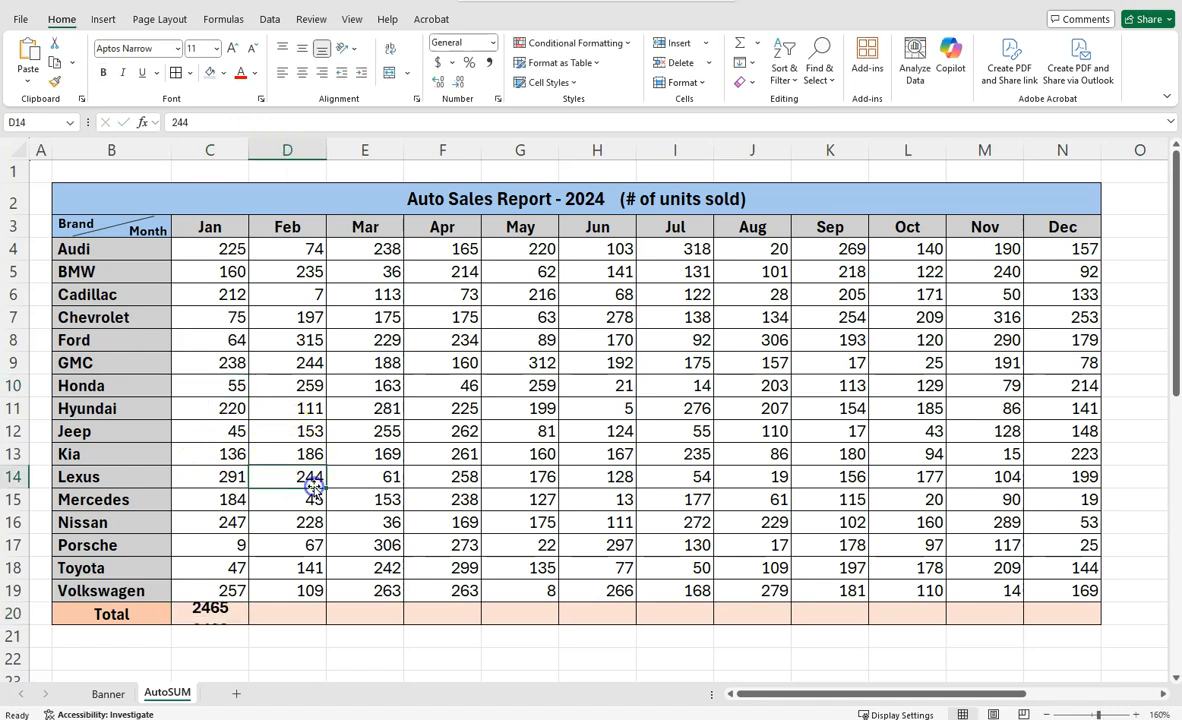
left_click(222, 545)
type("18")
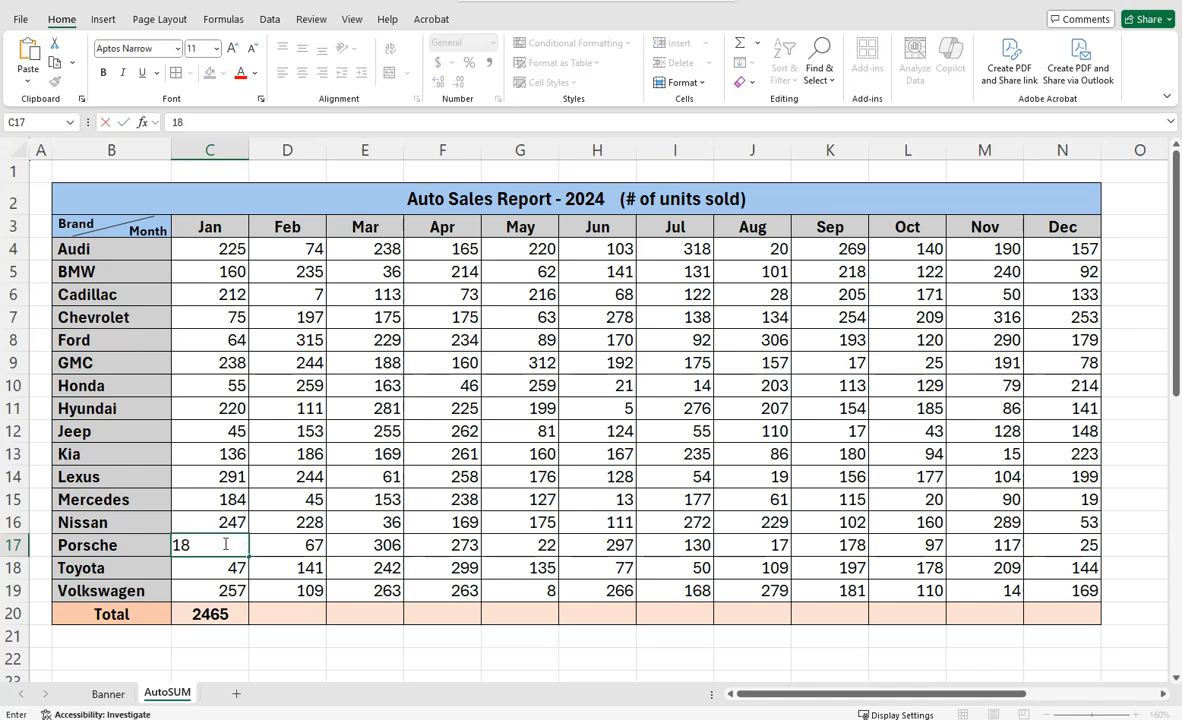
left_click(203, 432)
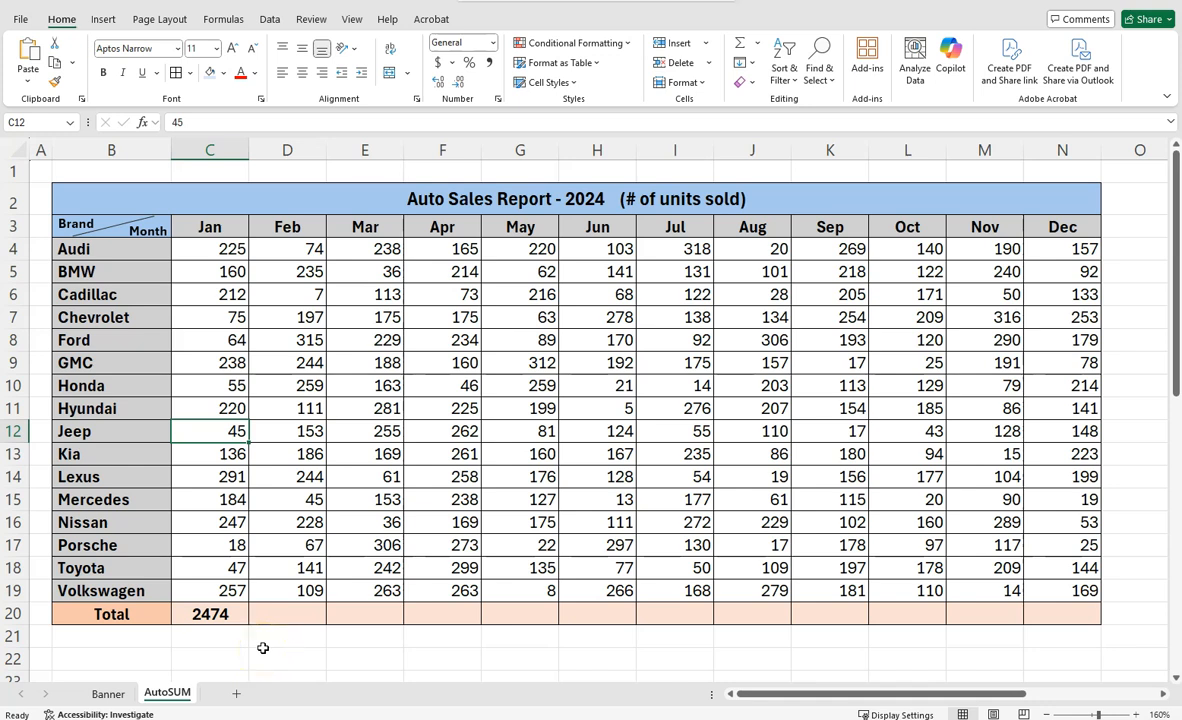
Fill the January total formula from C20 across the Total row through December in N20
left_click(213, 614)
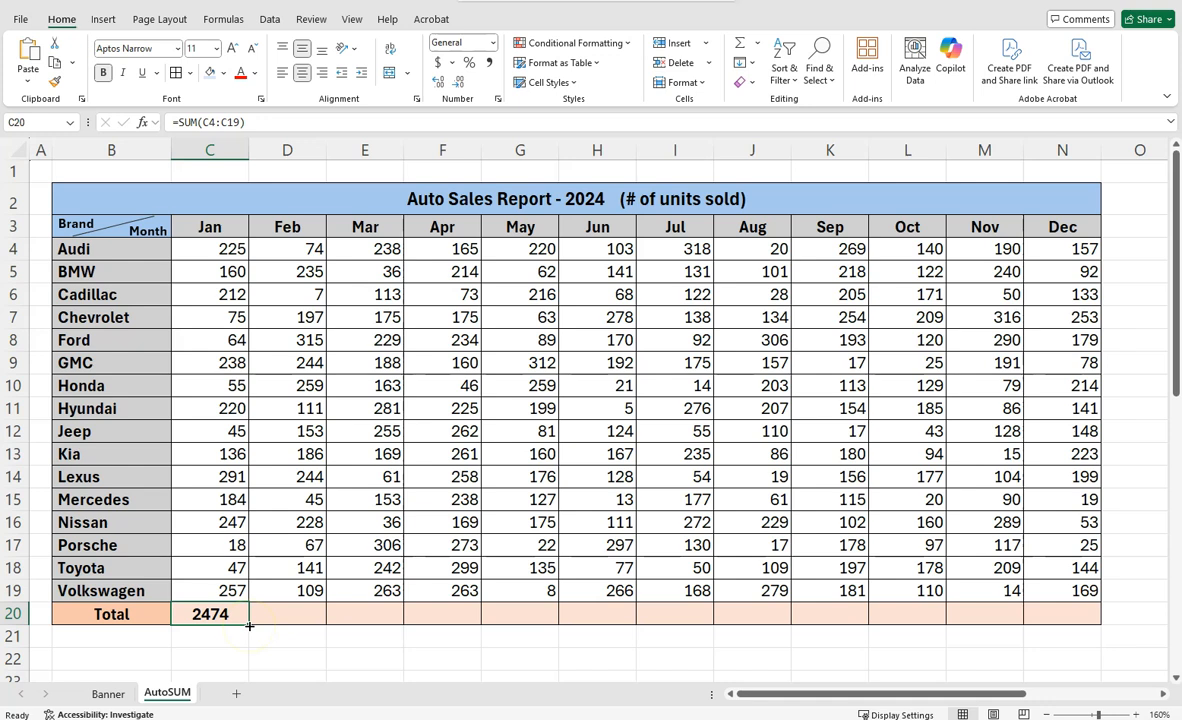
left_click_drag(249, 625, 1098, 605)
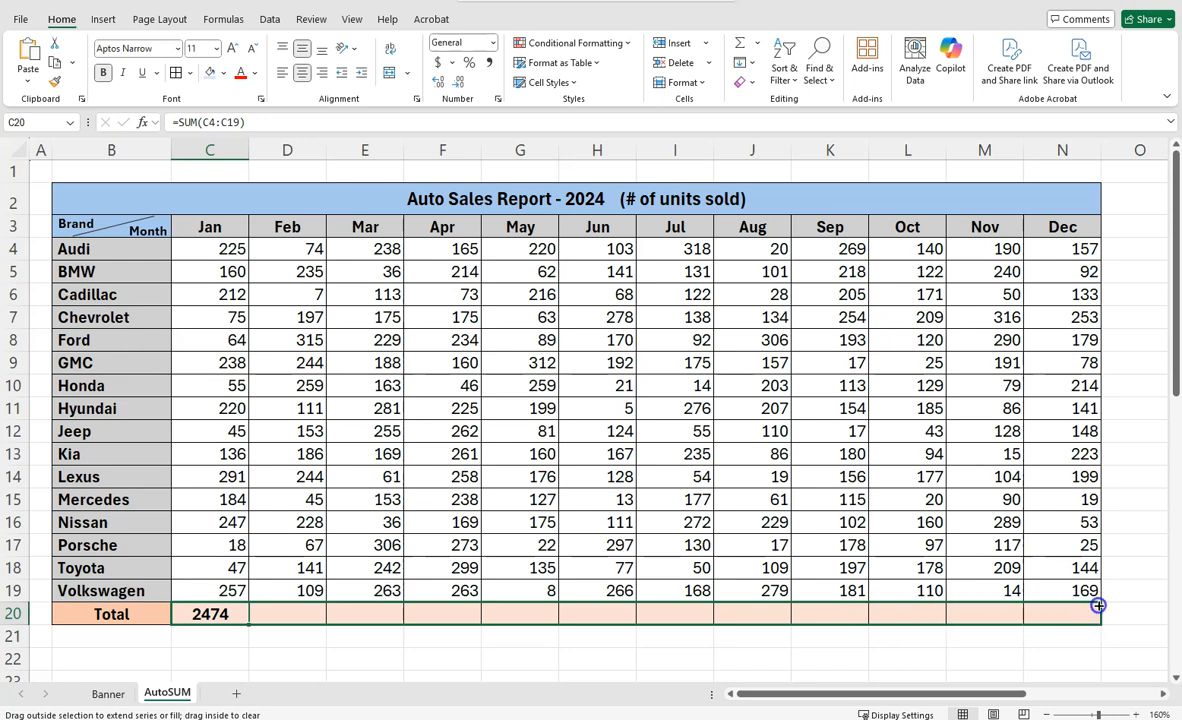
left_click_drag(1098, 605, 1097, 604)
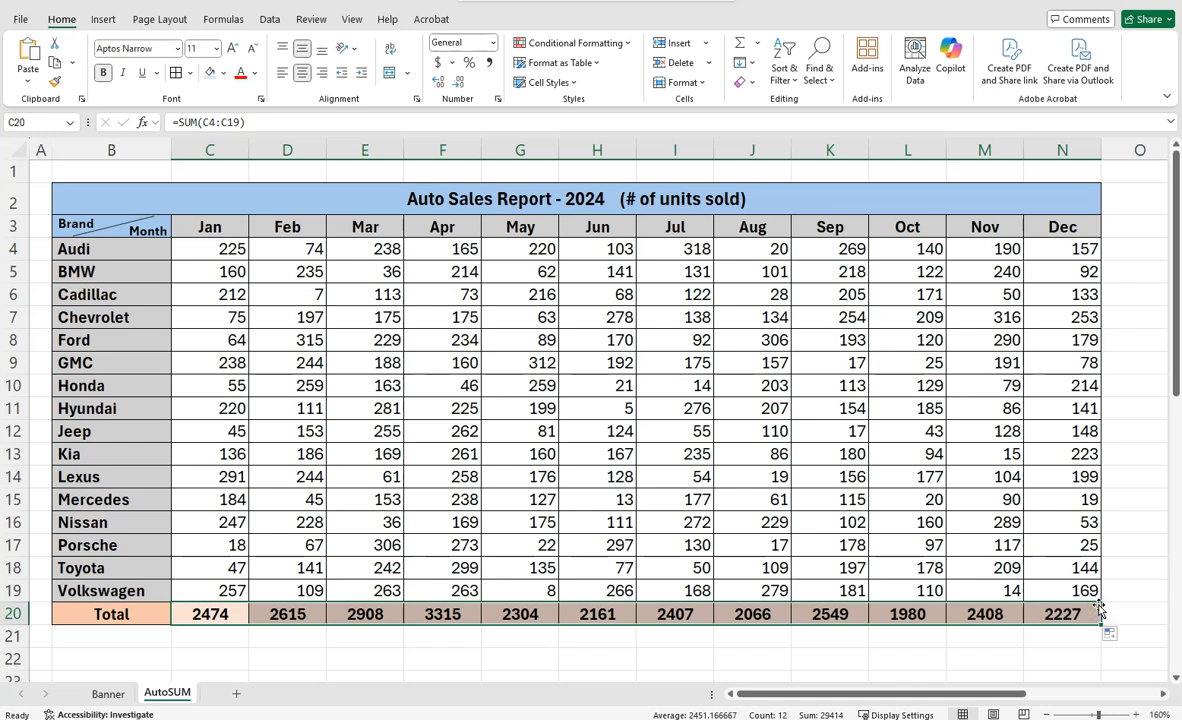
left_click(594, 617)
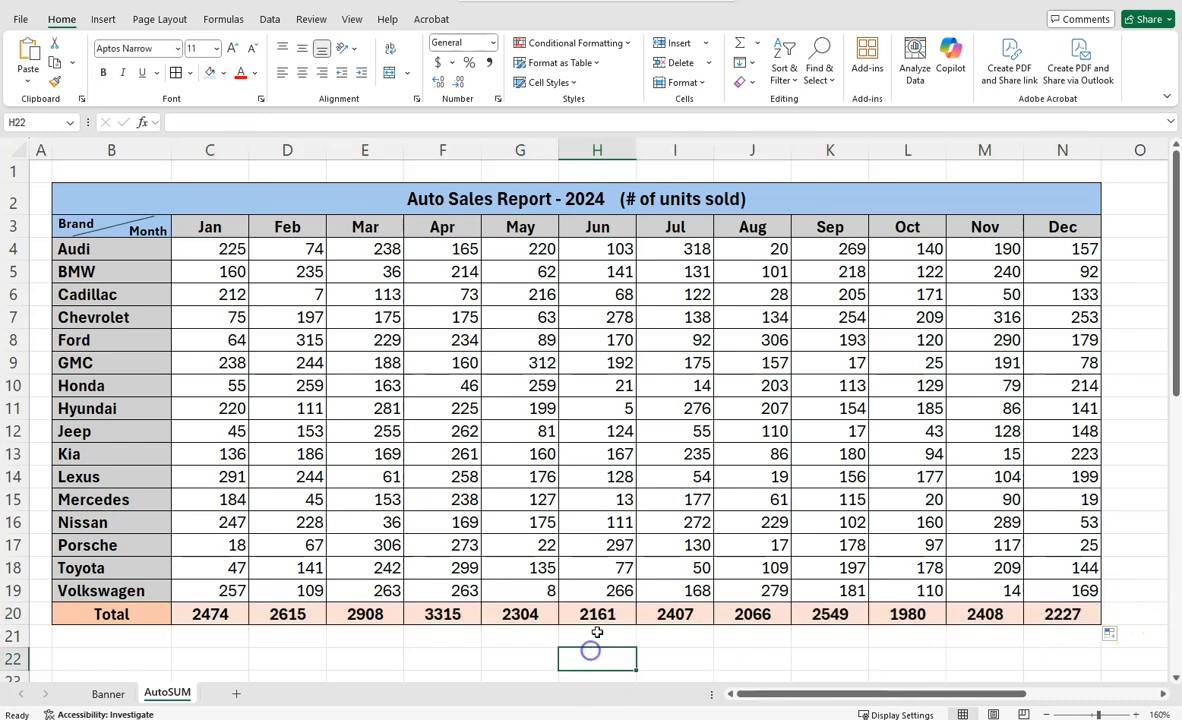
Set Kia's August units sold to 310 in J13 and check the August total in J20
left_click(672, 618)
left_click(750, 618)
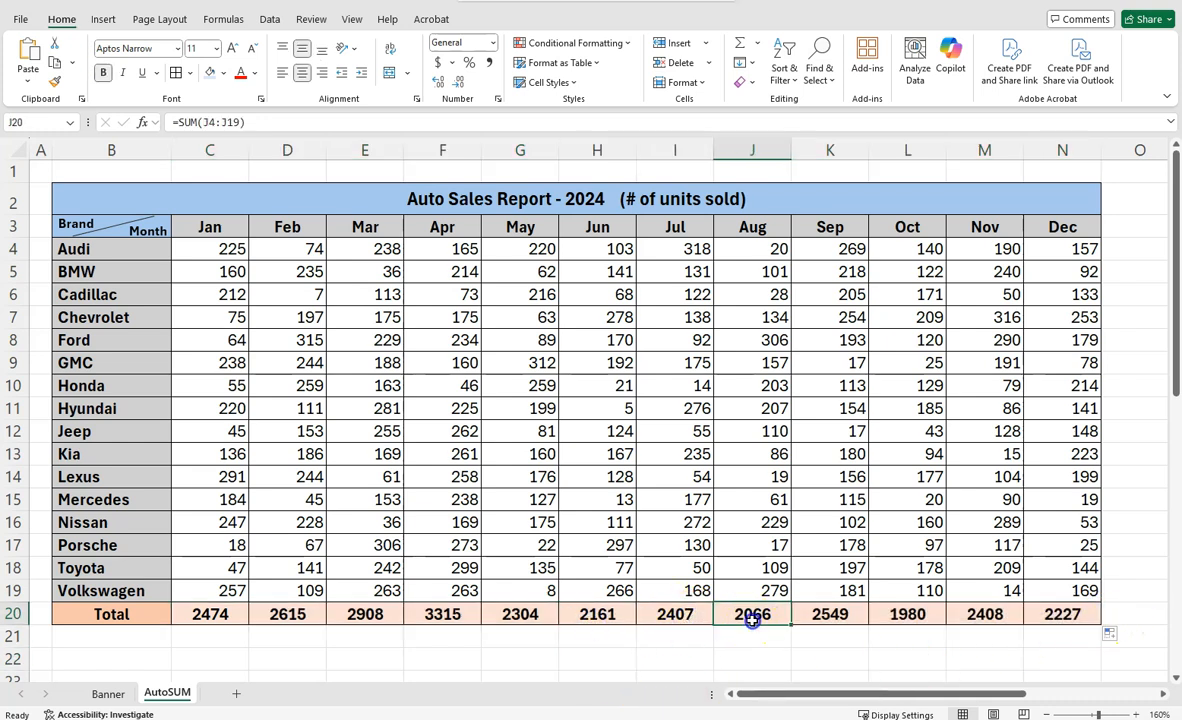
left_click(764, 456)
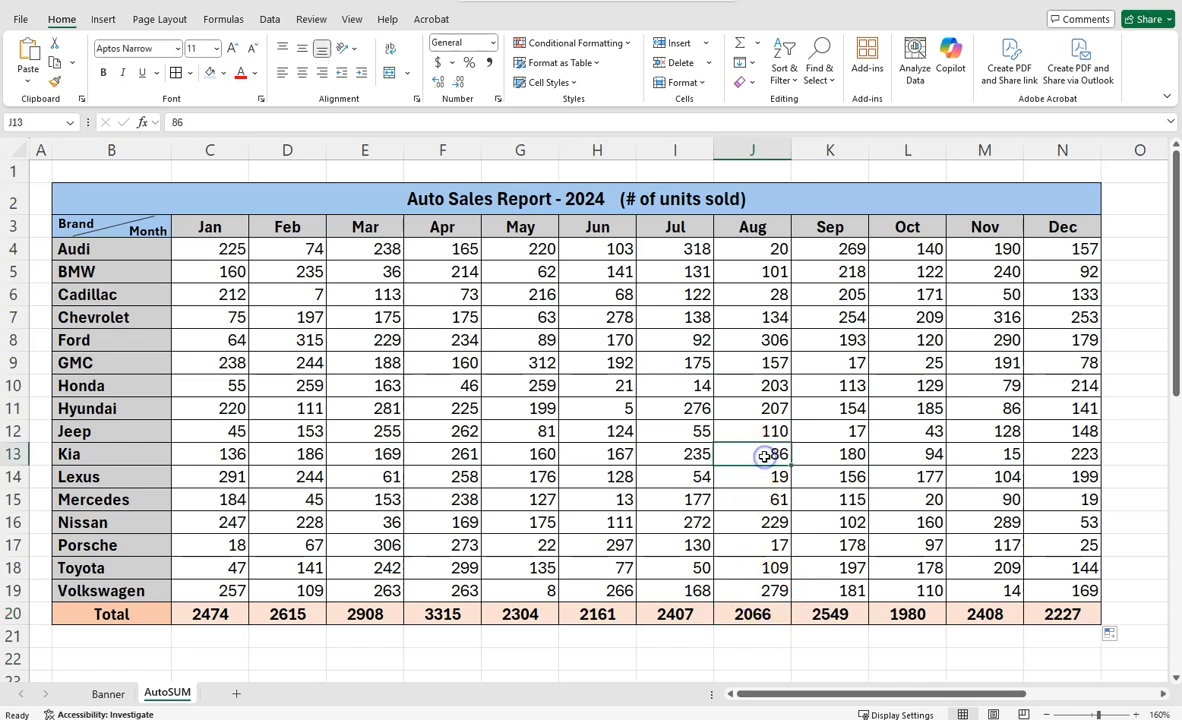
type("5")
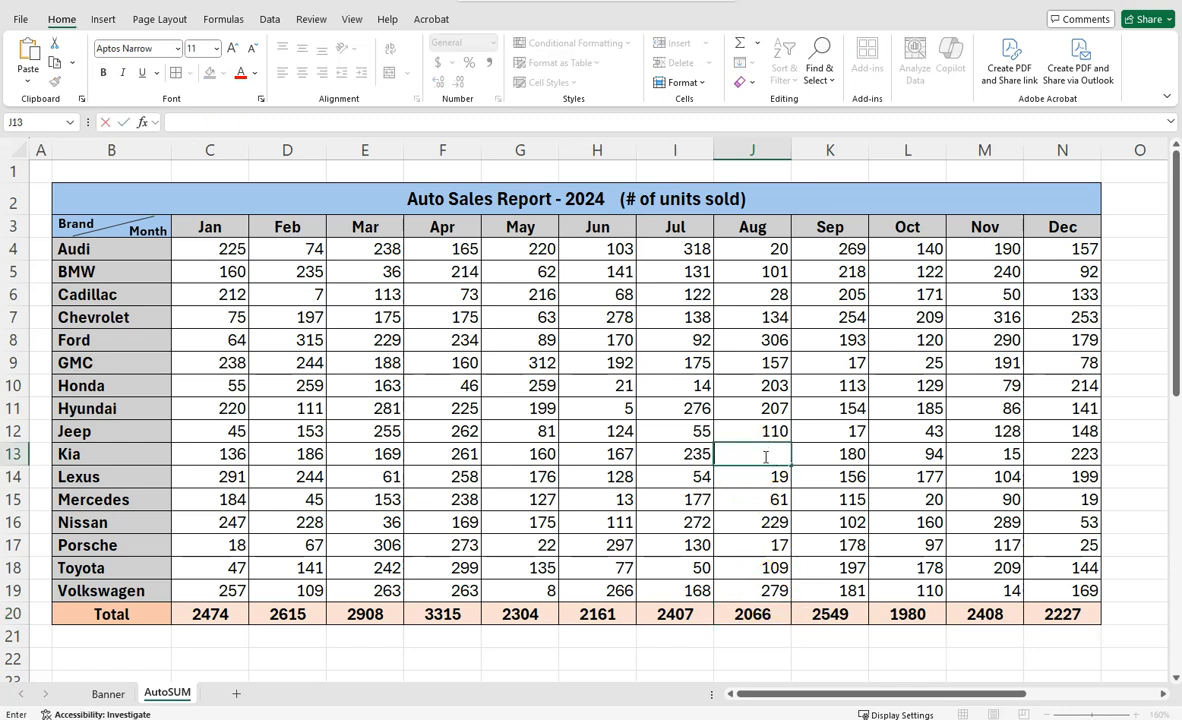
type("10")
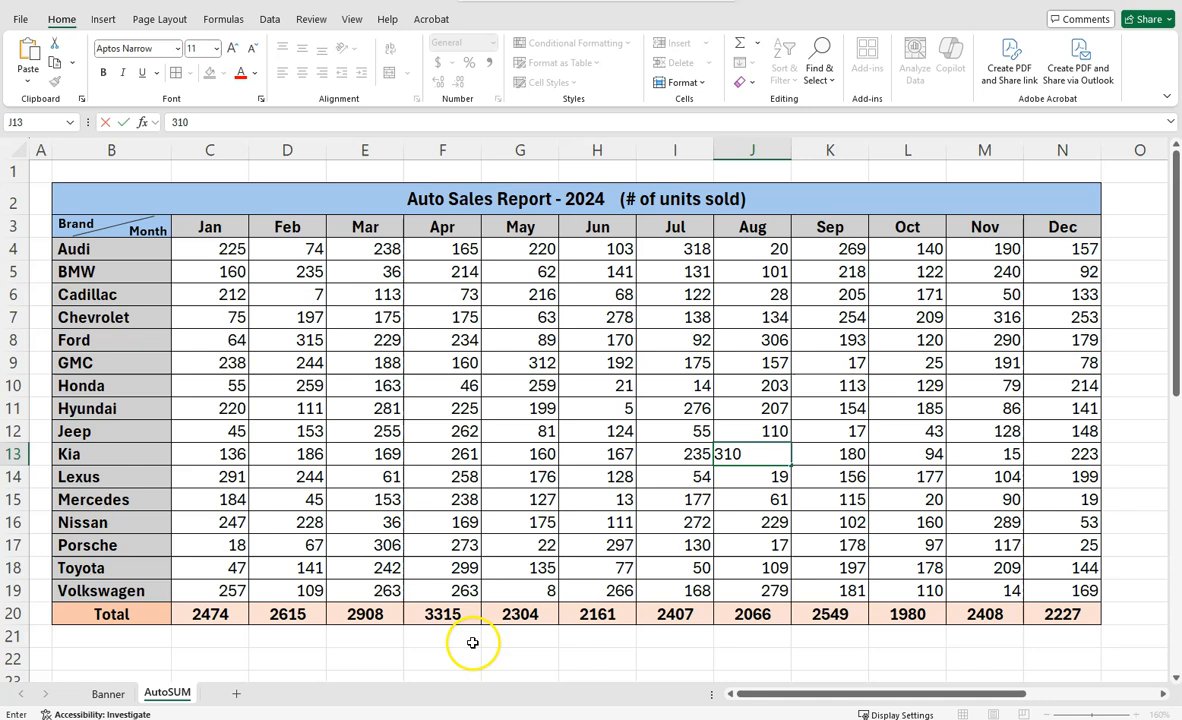
left_click(737, 566)
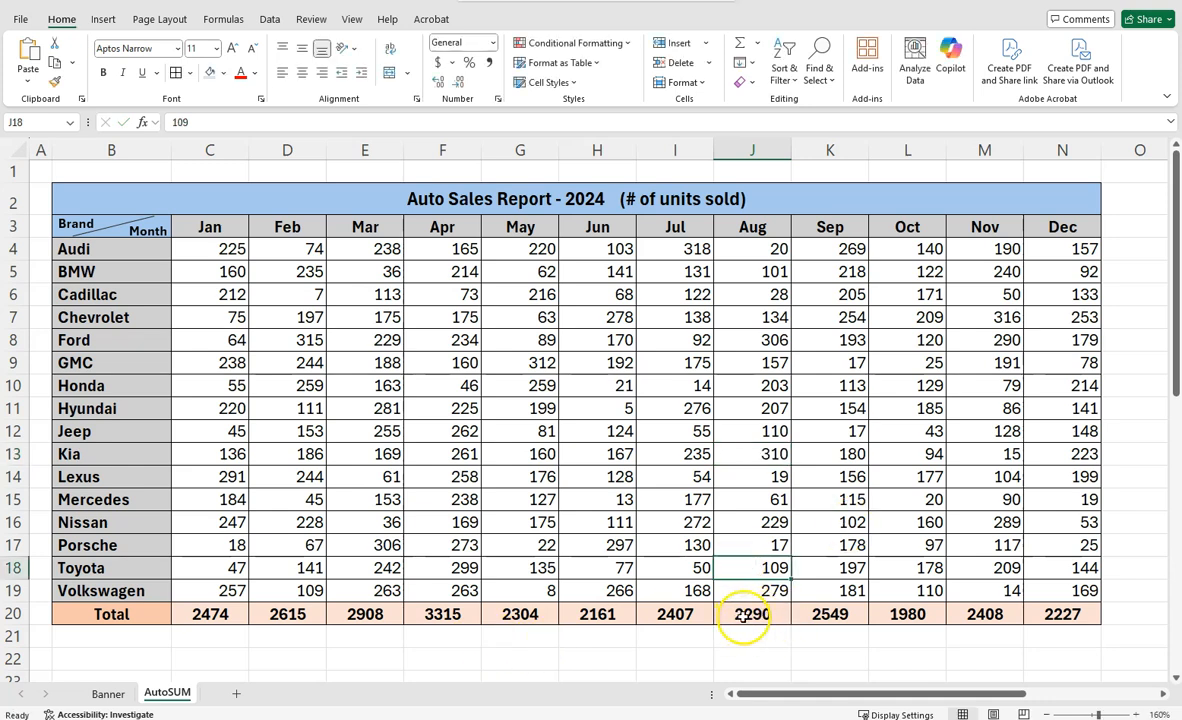
left_click(757, 596)
left_click(778, 614)
left_click(734, 642)
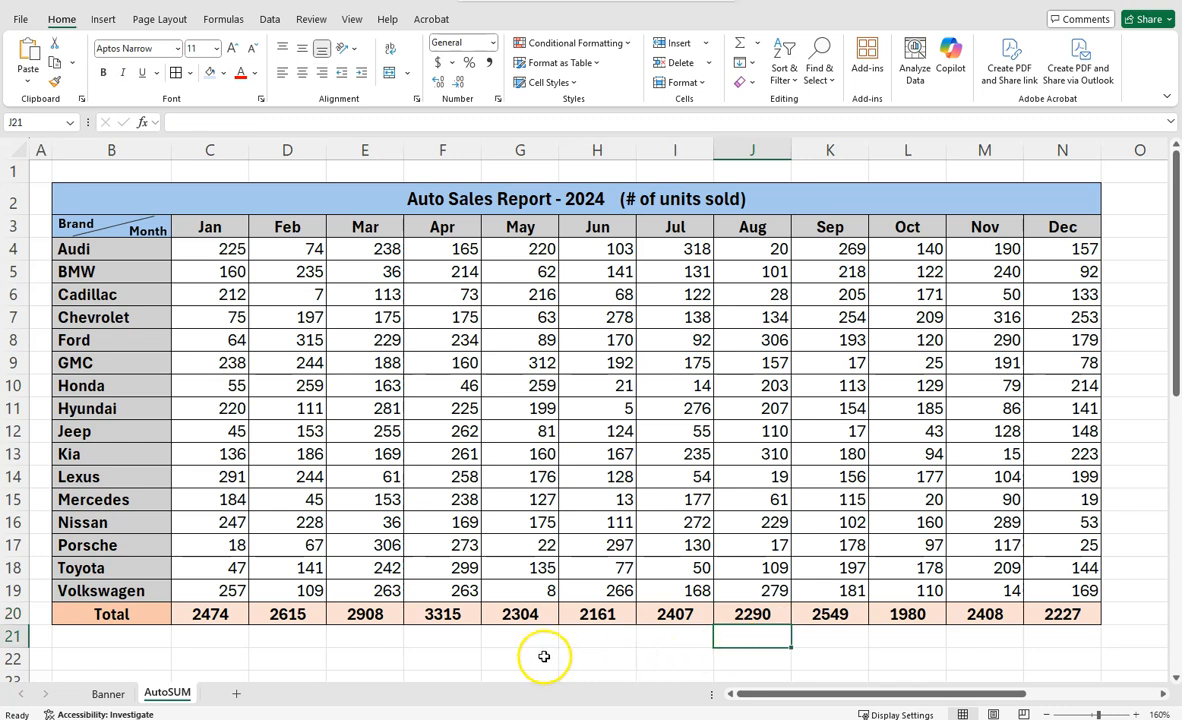
left_click(605, 657)
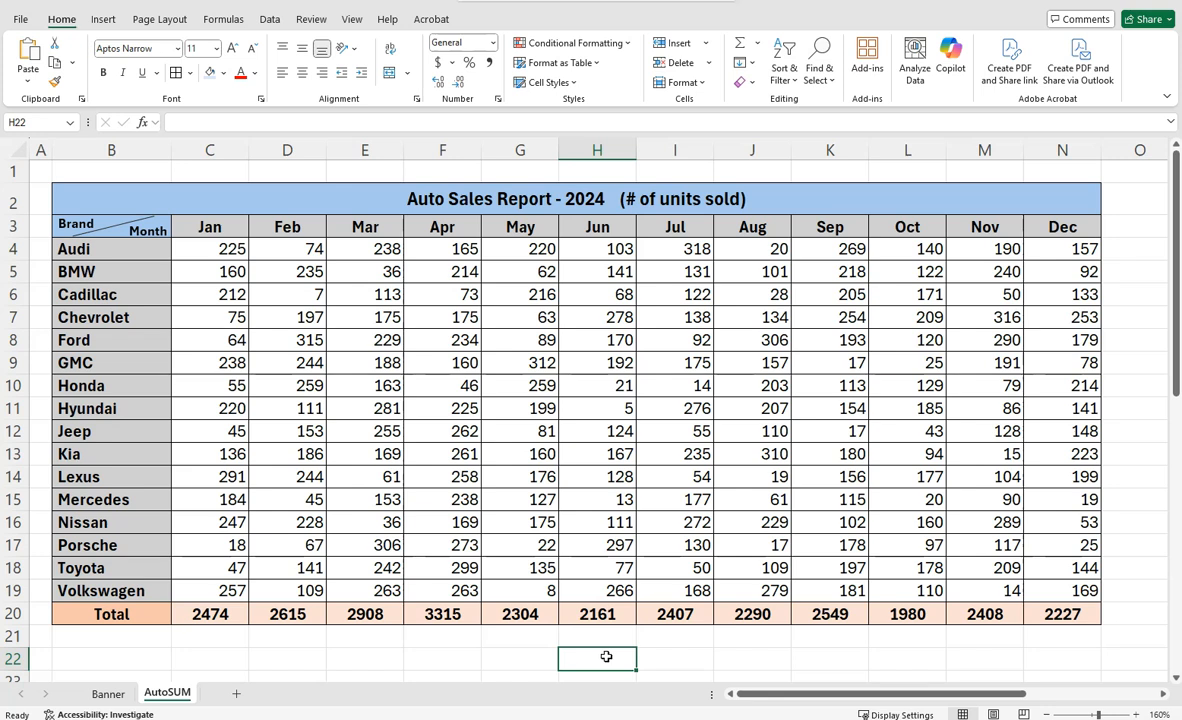
Use AutoSum in O4 to total Audi's units sold from January through December (C4:N4)
left_click_drag(787, 696, 789, 697)
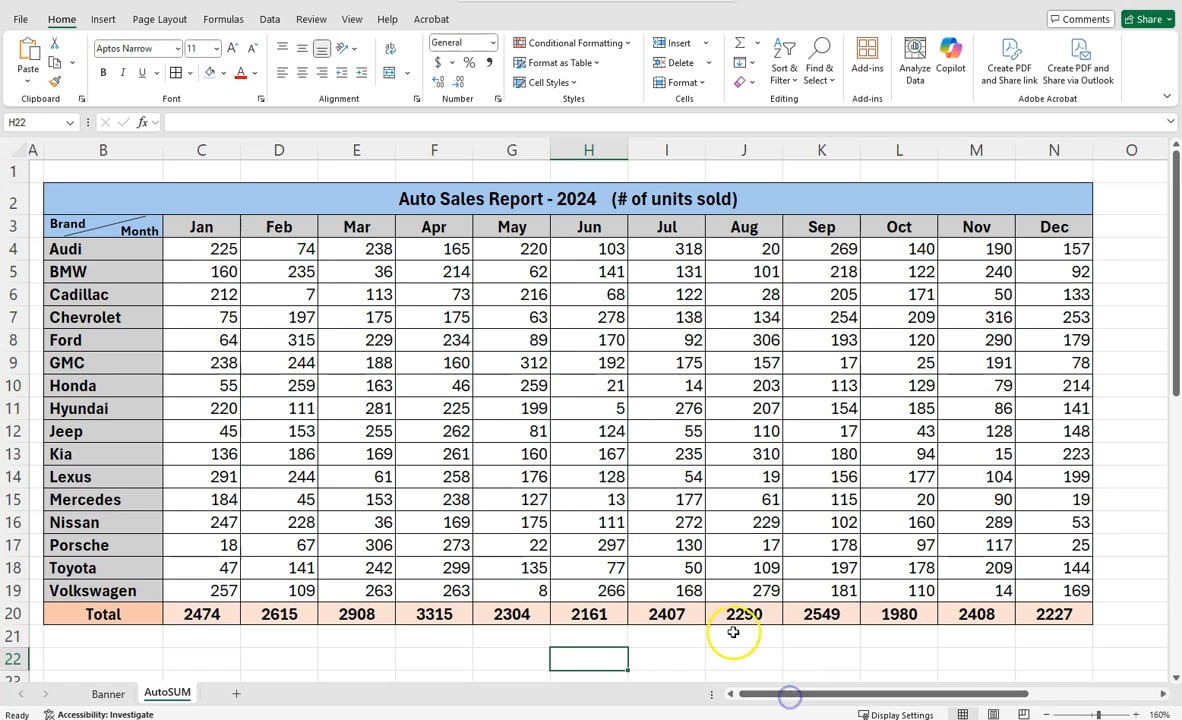
left_click(206, 614)
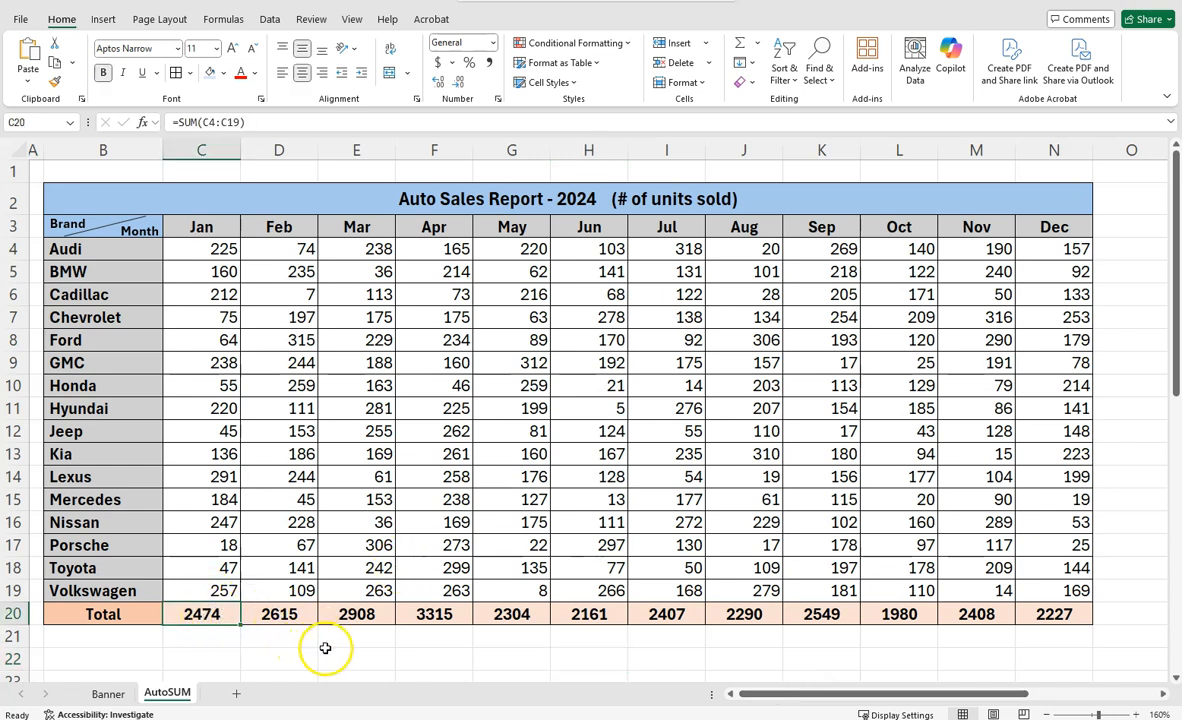
left_click(357, 652)
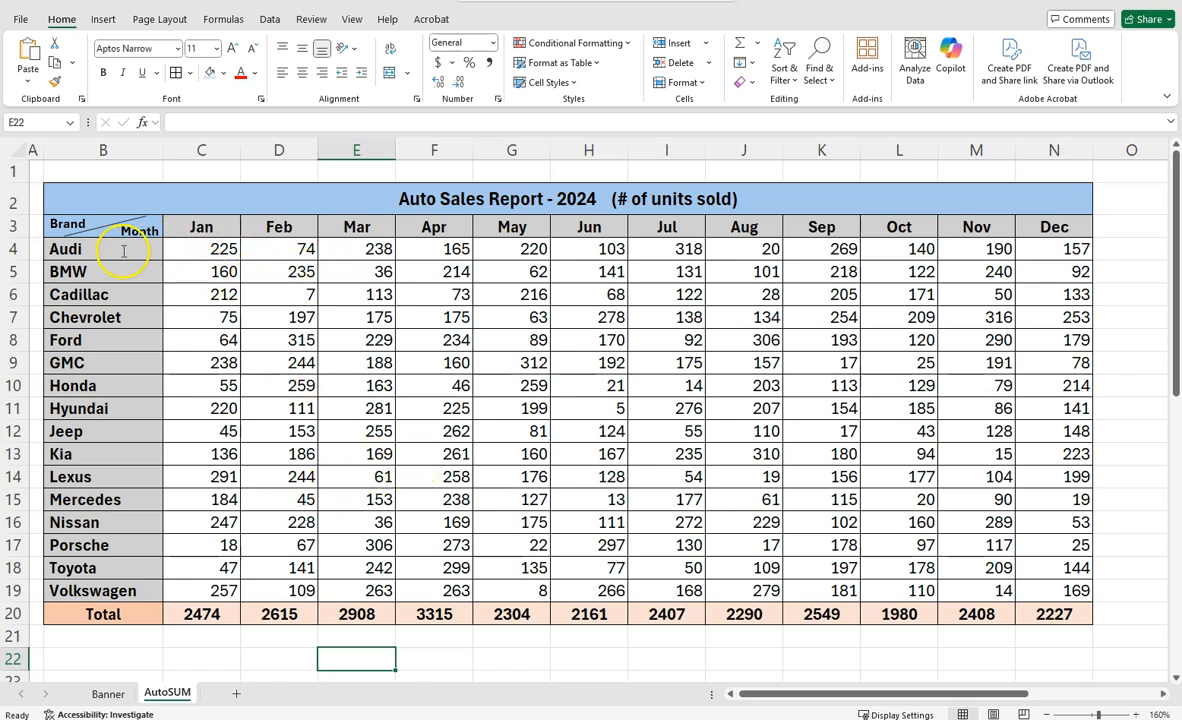
left_click(62, 246)
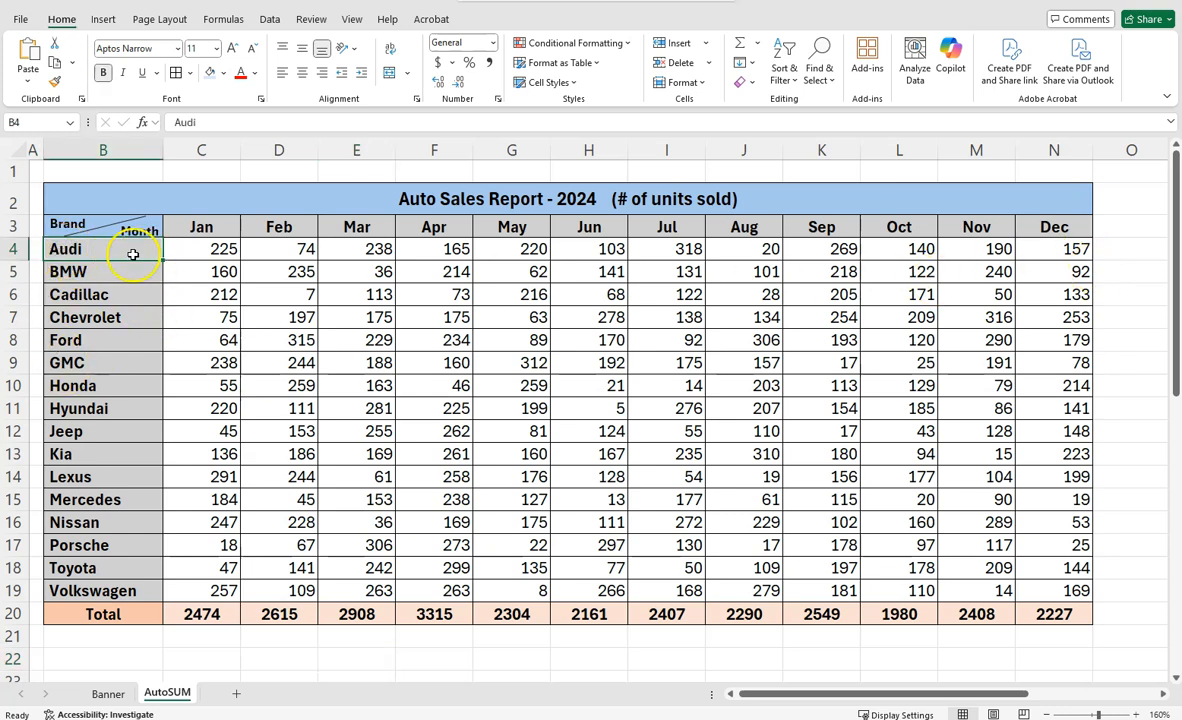
left_click(1122, 245)
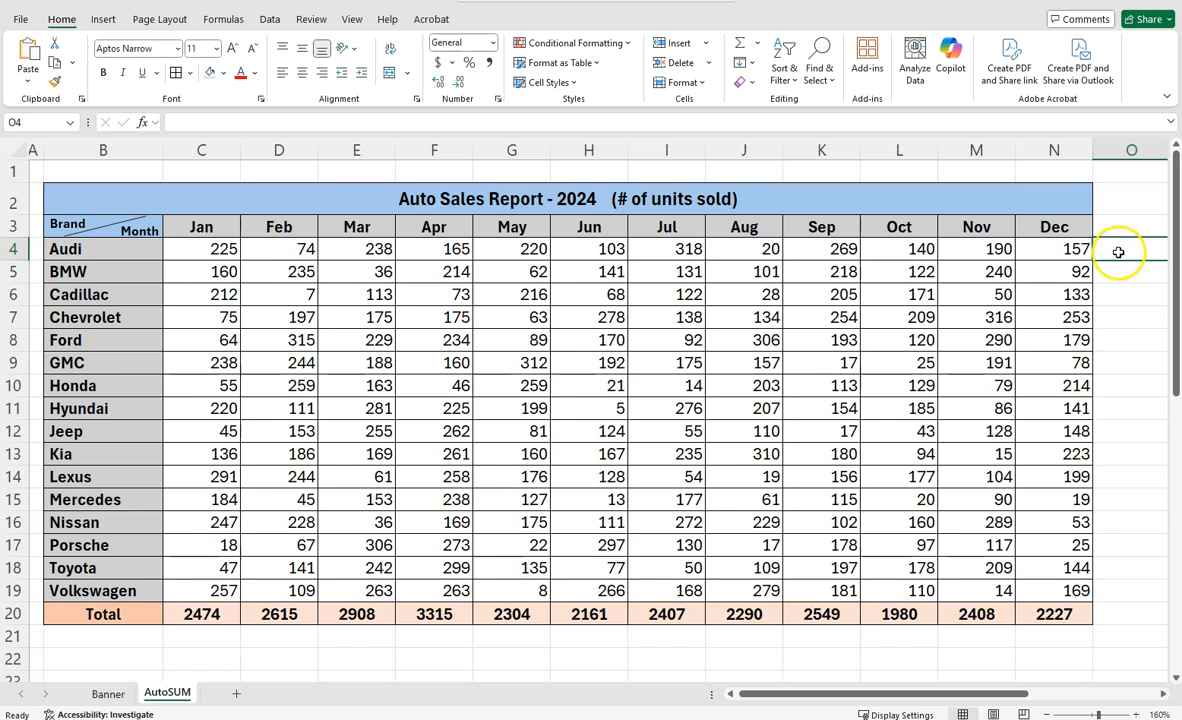
left_click(741, 46)
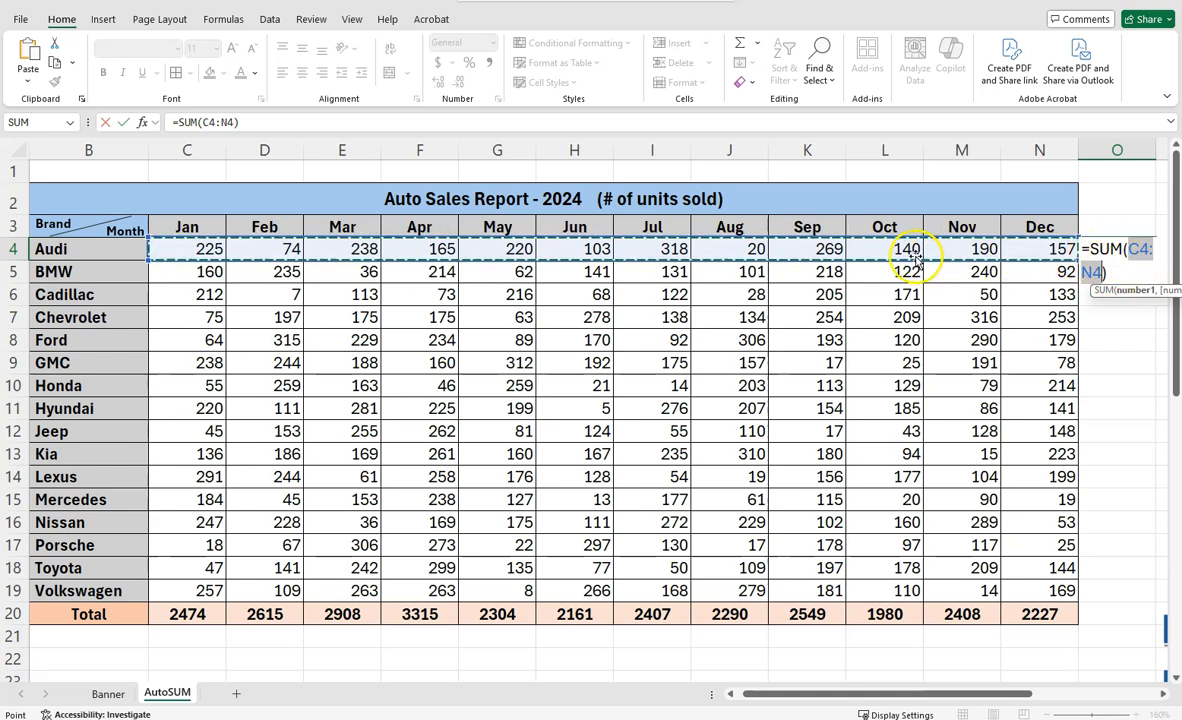
key("Return")
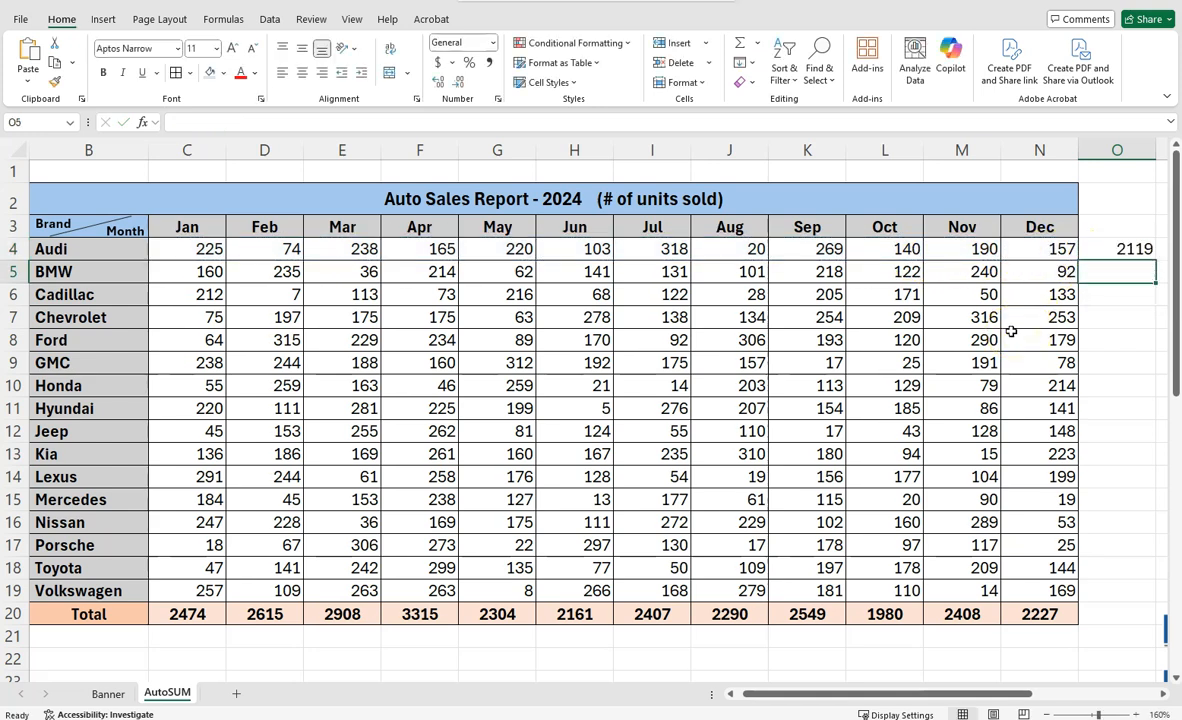
Fill Audi's yearly total formula from O4 down to Volkswagen in O19, and inspect the copied formula in Porsche's row
left_click(1092, 249)
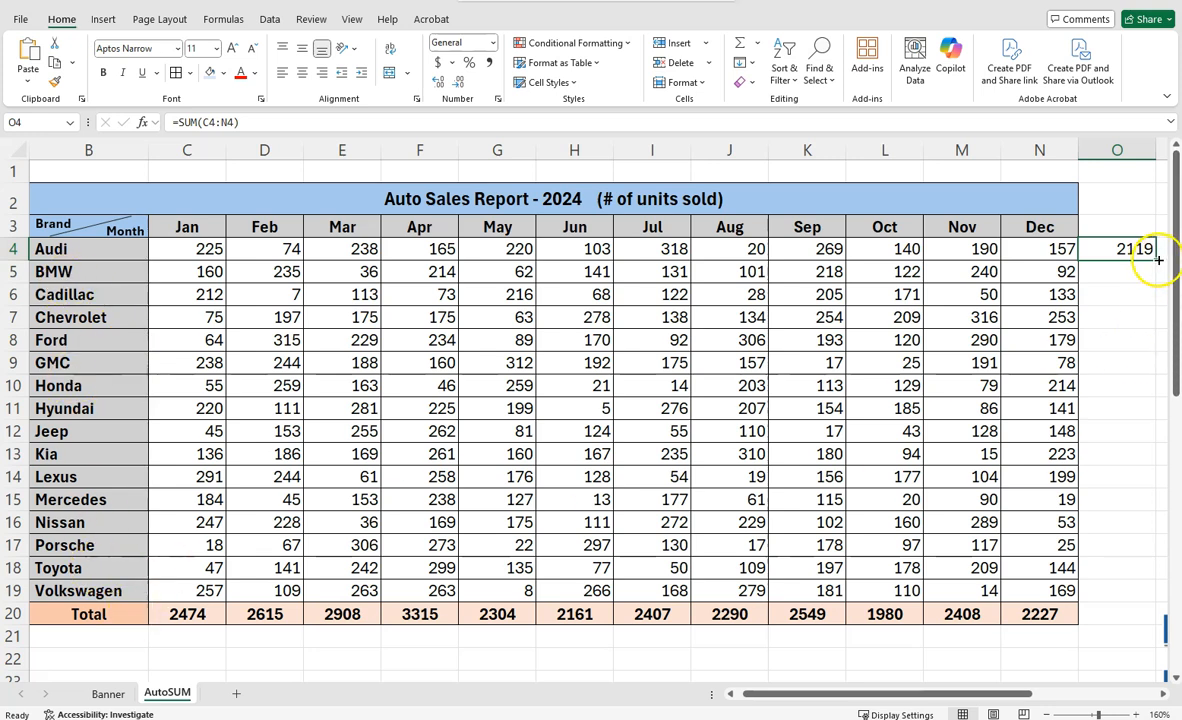
left_click_drag(1156, 261, 1046, 601)
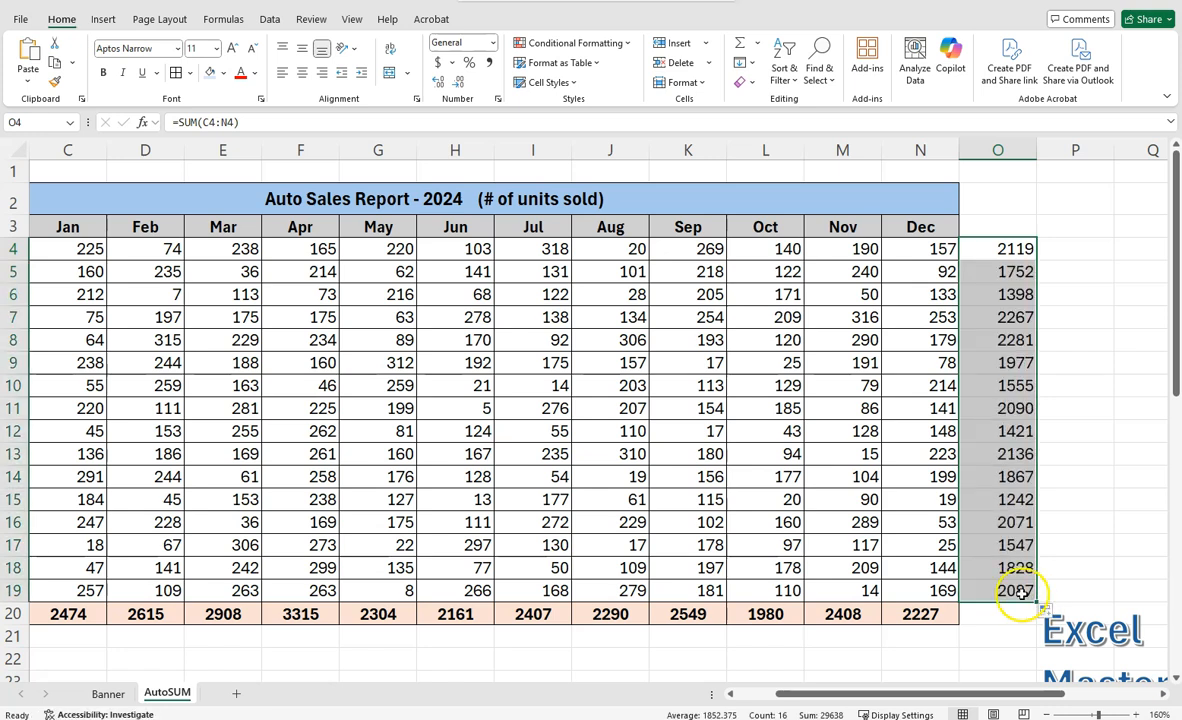
left_click(1003, 584)
left_click(995, 543)
left_click_drag(981, 702, 942, 701)
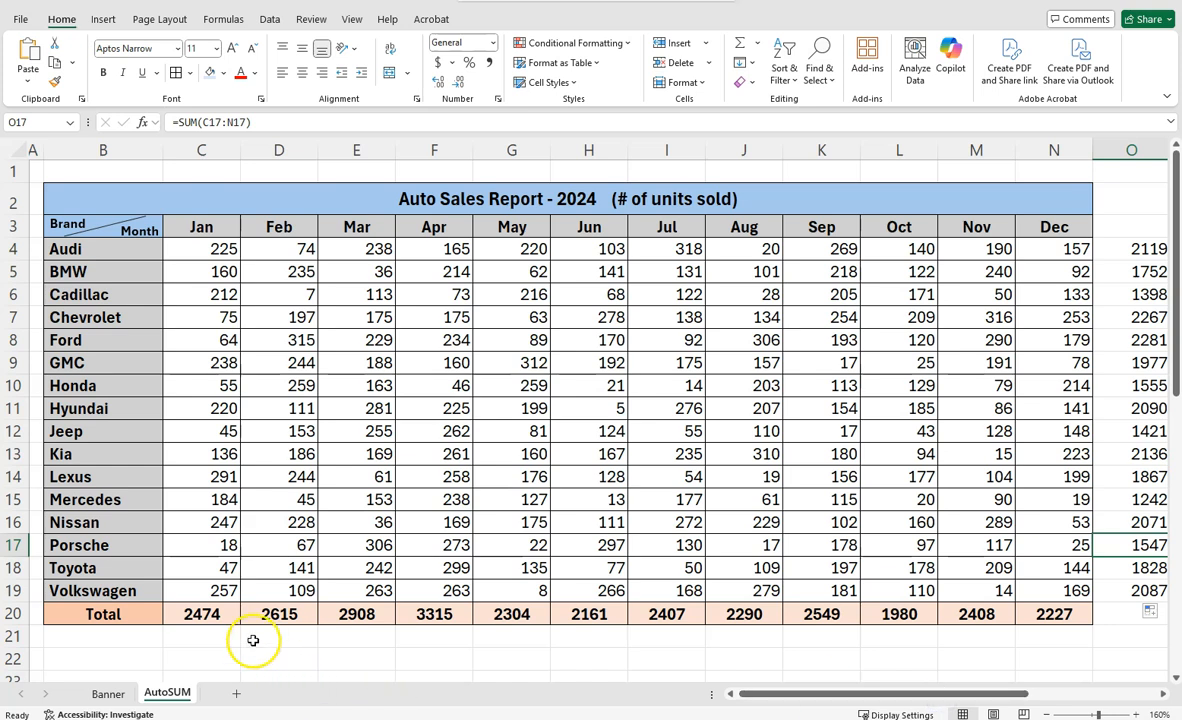
left_click(280, 656)
left_click(446, 662)
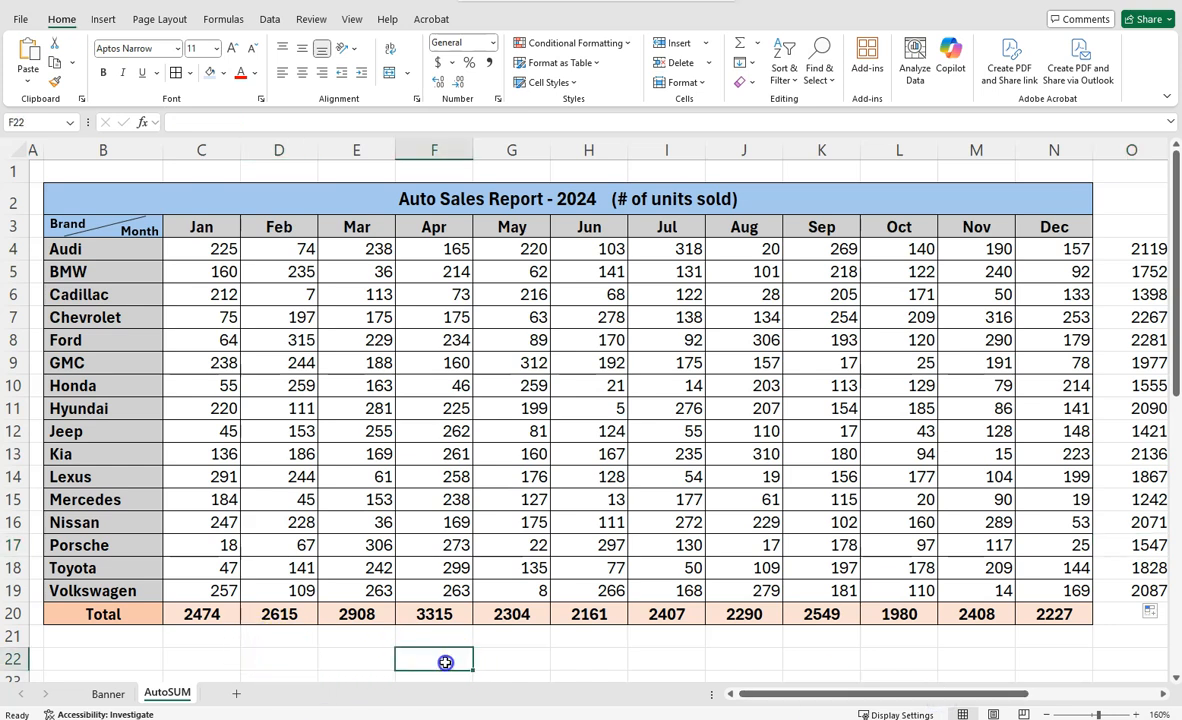
left_click(588, 660)
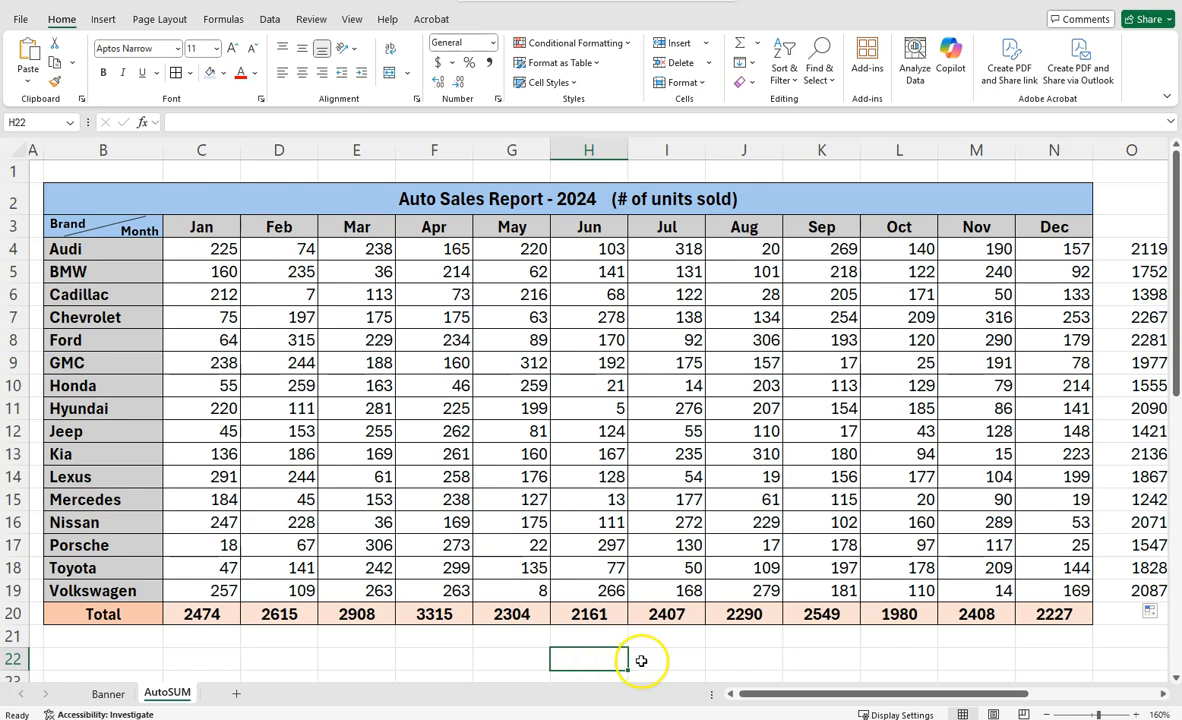